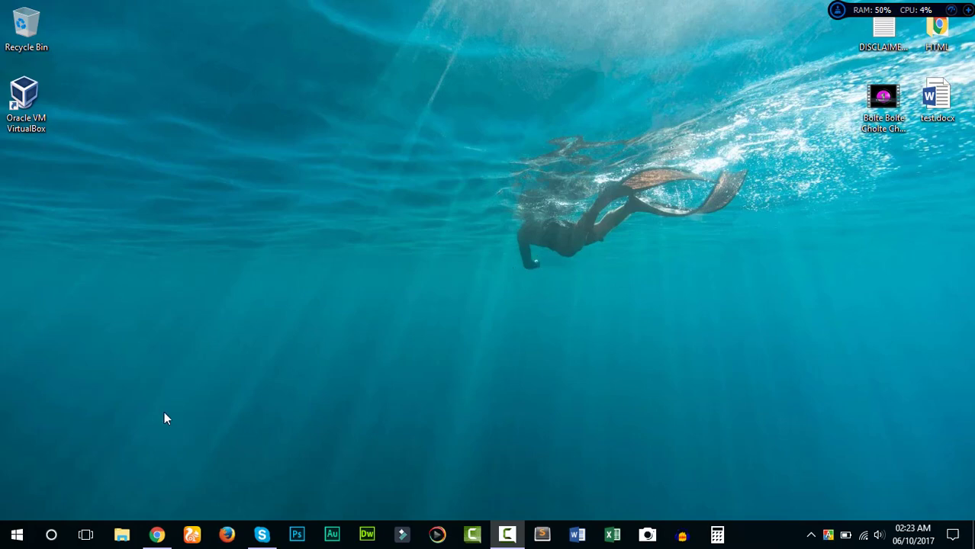
Step: Switch to Chrome and examine the VirtualBox site's Downloads page for the Windows hosts platform package
{"action": "left_click", "coordinate": [157, 534]}
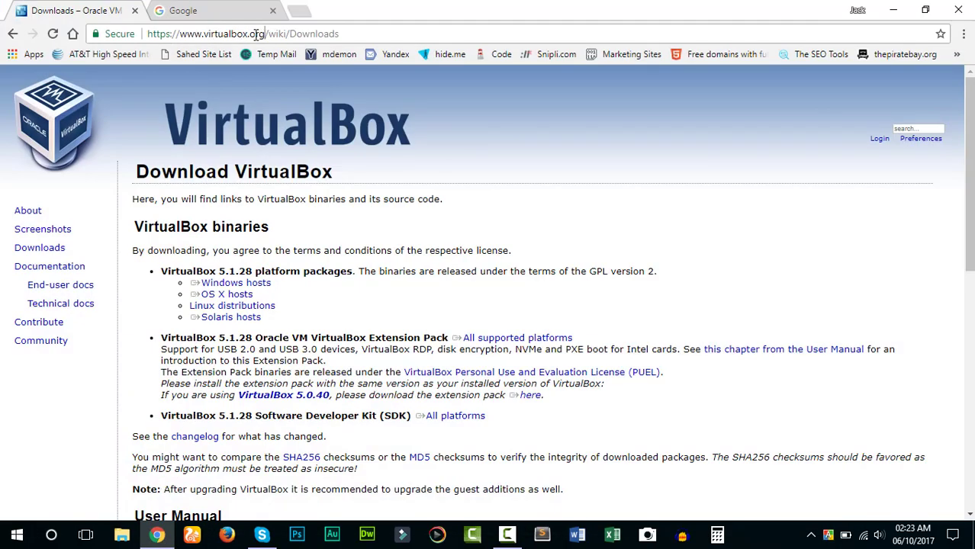
{"action": "left_click_drag", "start_coordinate": [265, 33], "coordinate": [205, 33]}
{"action": "double_click", "coordinate": [45, 246]}
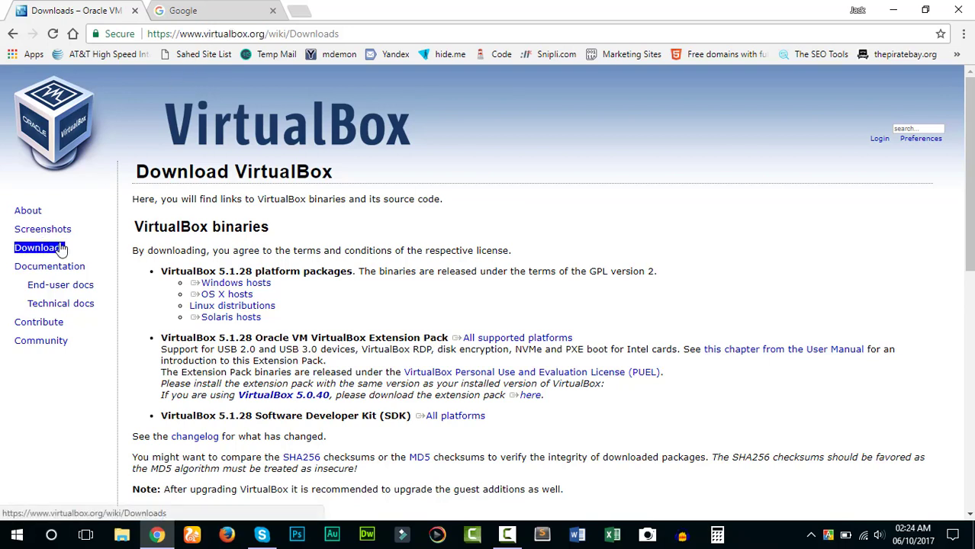
{"action": "triple_click", "coordinate": [221, 285]}
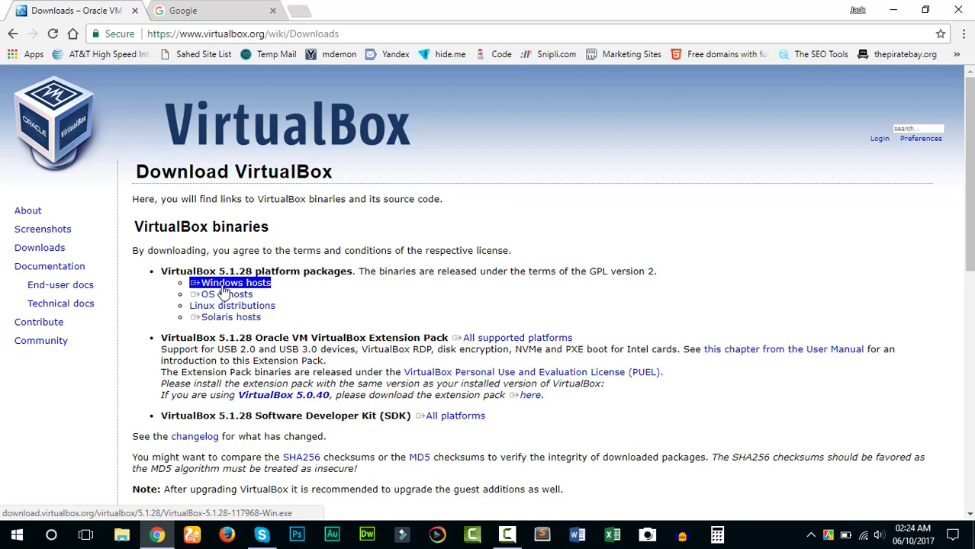
{"action": "left_click", "coordinate": [336, 213]}
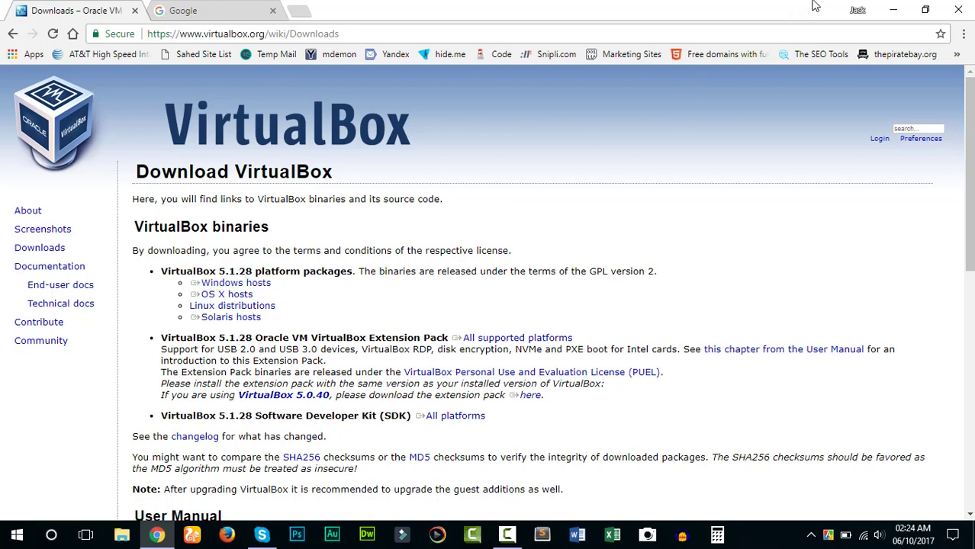
Step: Minimize the browser and launch Oracle VM VirtualBox from the desktop
{"action": "left_click", "coordinate": [893, 9]}
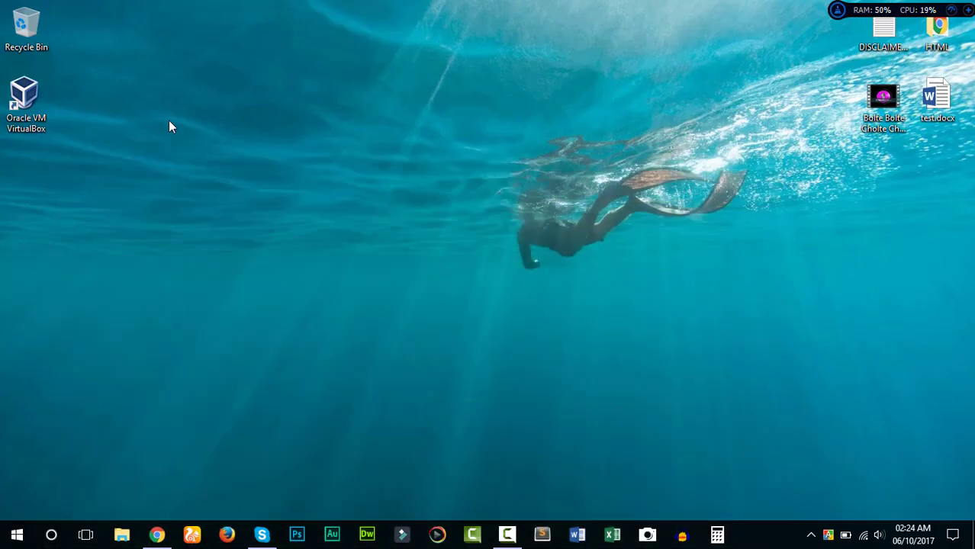
{"action": "double_click", "coordinate": [30, 107]}
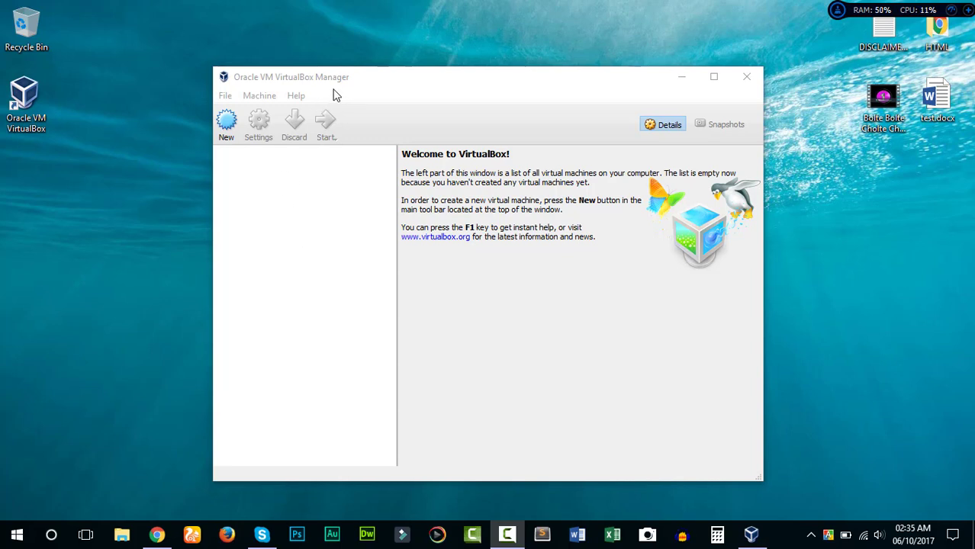
{"action": "left_click", "coordinate": [345, 183]}
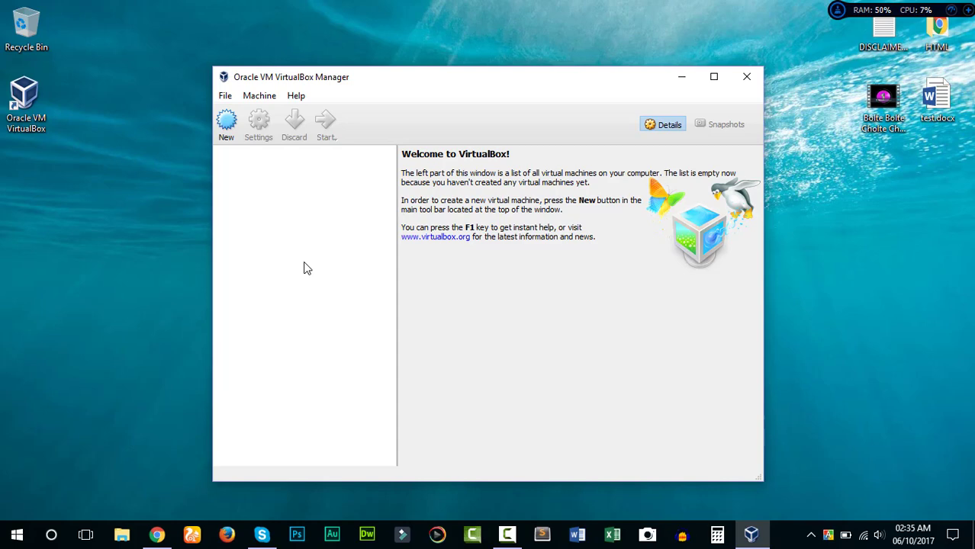
Step: Switch to Chrome, enter "windows 10 iso 32 bit" as a Google query, and return to VirtualBox
{"action": "left_click", "coordinate": [156, 534]}
{"action": "left_click", "coordinate": [250, 6]}
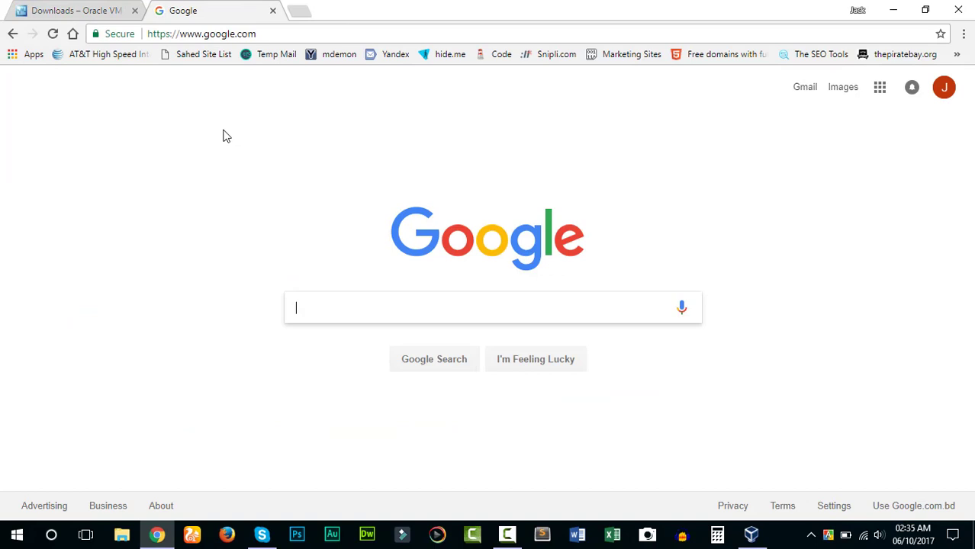
{"action": "type", "text": "windows 10 iso"}
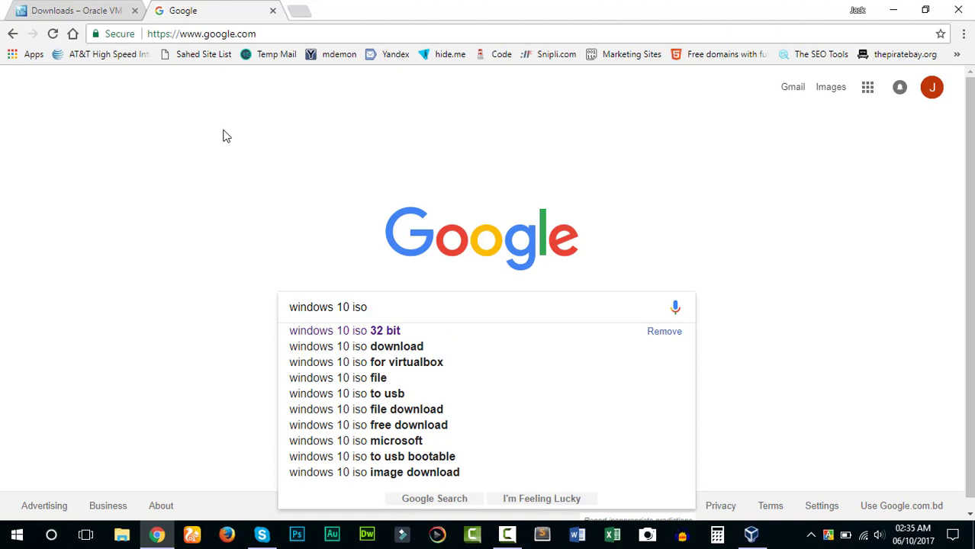
{"action": "key", "text": "Down"}
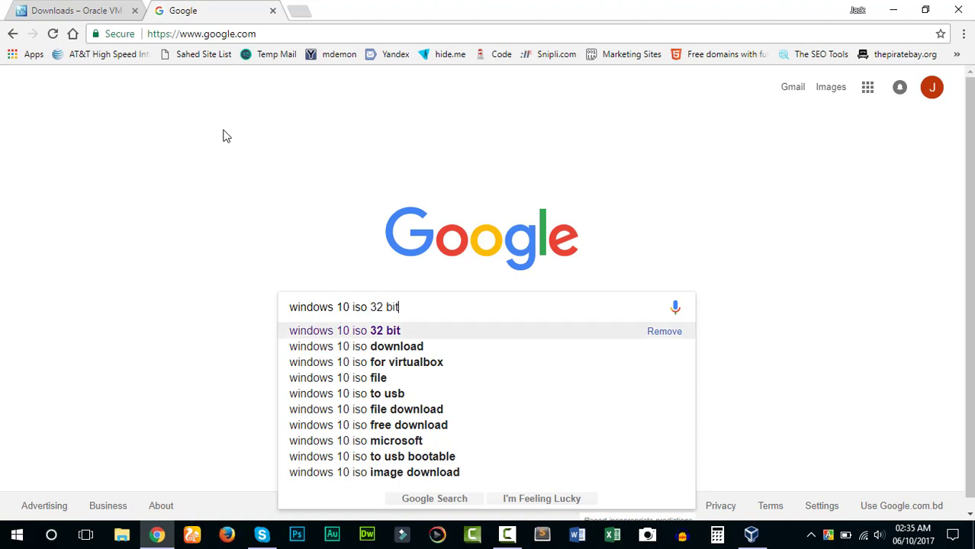
{"action": "left_click", "coordinate": [899, 8]}
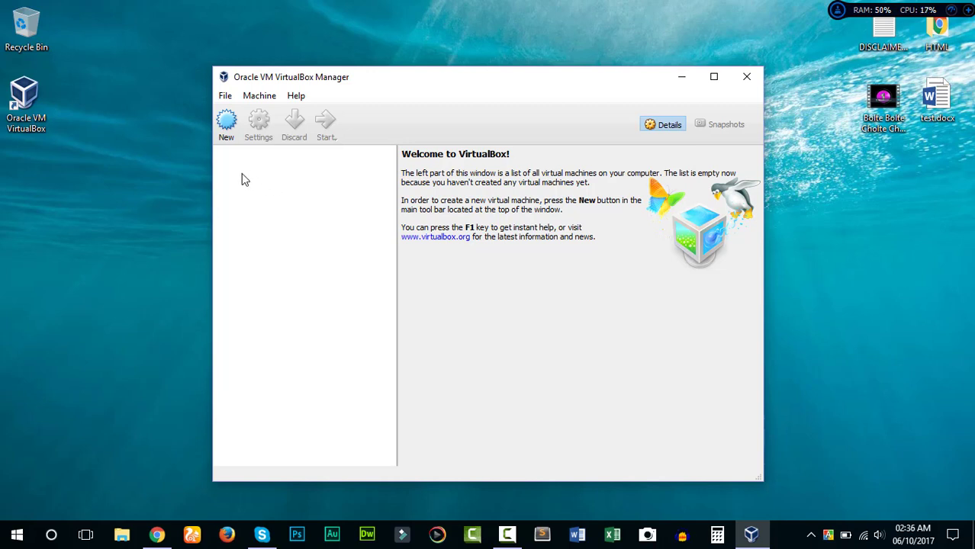
Step: Start creating a new virtual machine and name it Windows 7
{"action": "left_click", "coordinate": [225, 141]}
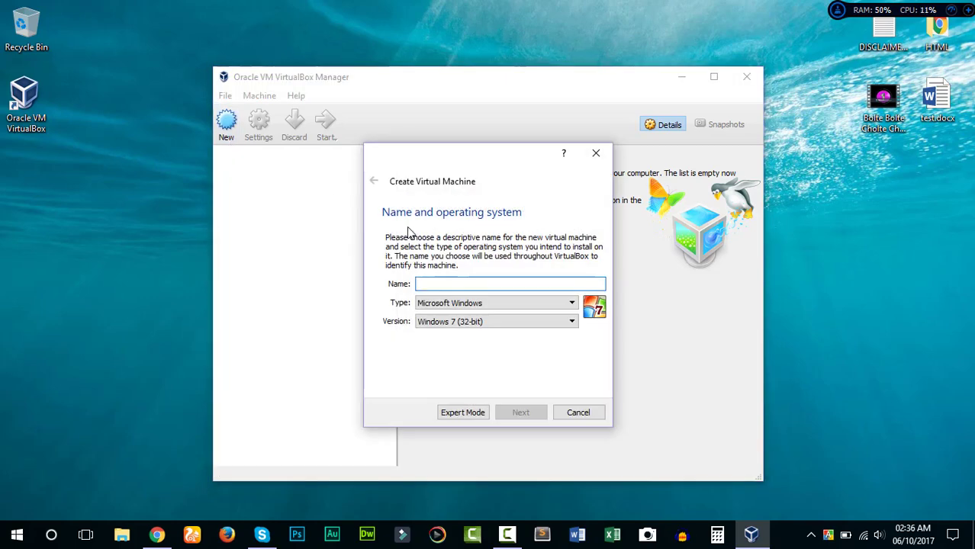
{"action": "type", "text": "Windows "}
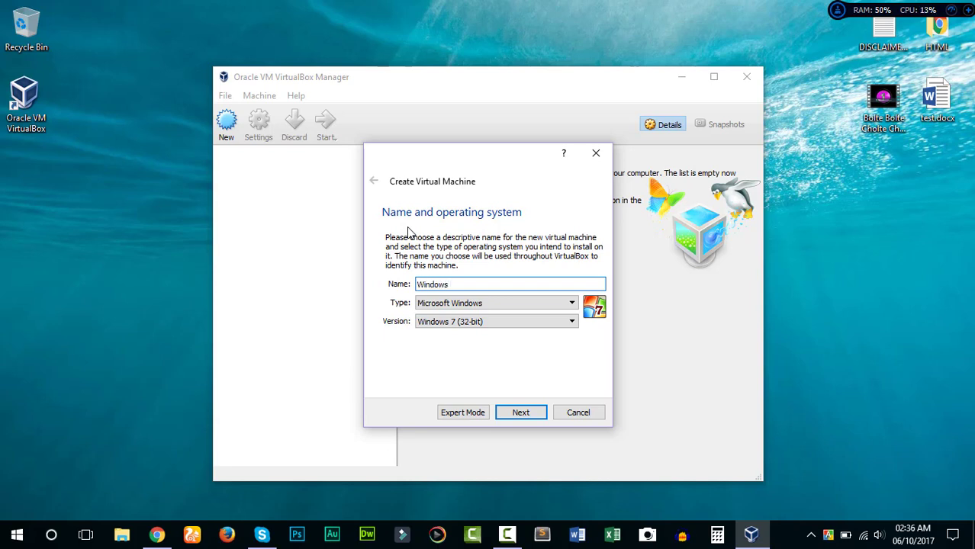
{"action": "type", "text": "7"}
{"action": "key", "text": "Tab"}
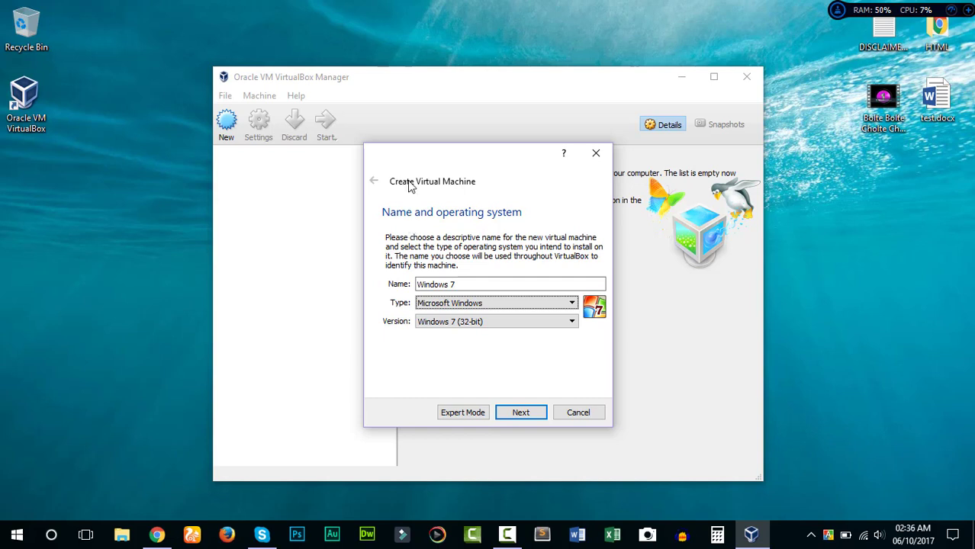
Step: Choose Microsoft Windows as the machine's type and Windows 7 (32-bit) as its version, and continue to the memory size
{"action": "left_click", "coordinate": [489, 305]}
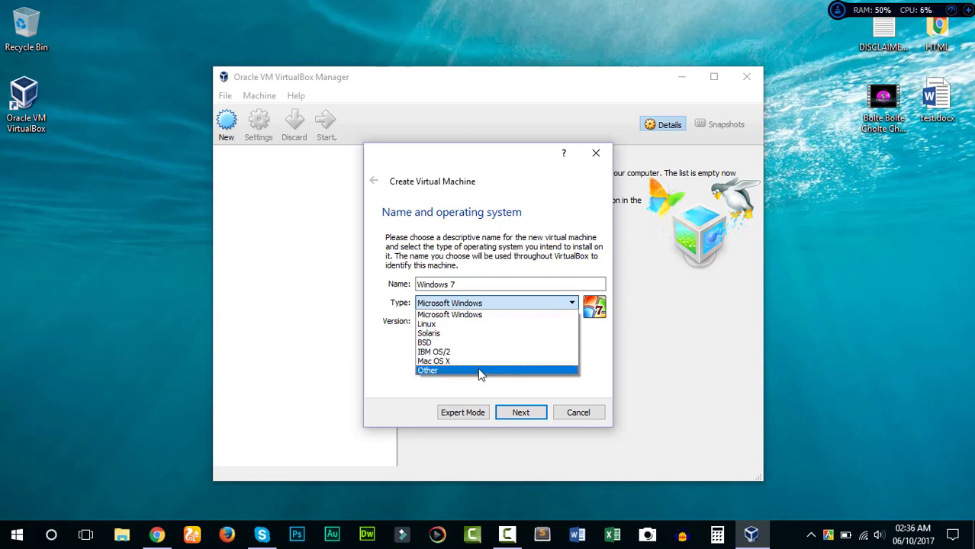
{"action": "left_click", "coordinate": [483, 315]}
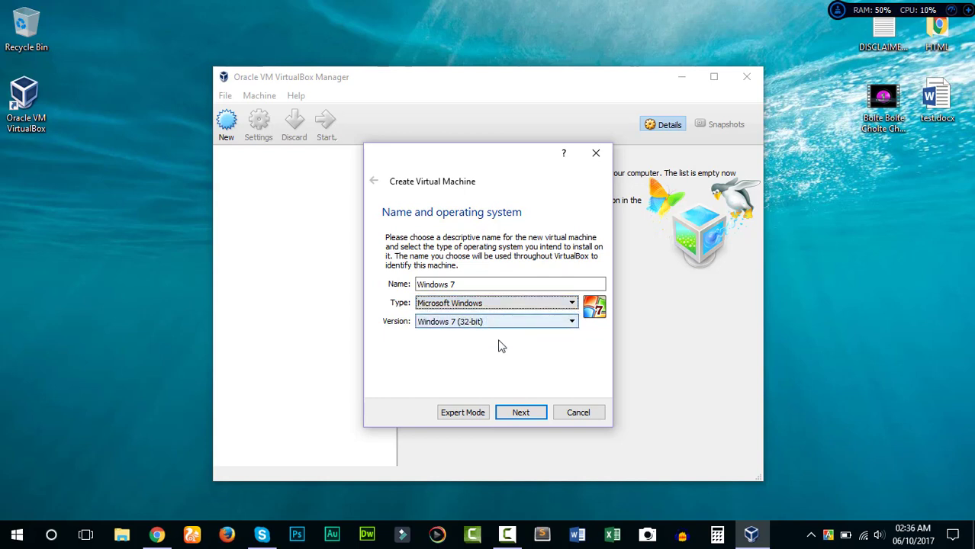
{"action": "left_click", "coordinate": [444, 330]}
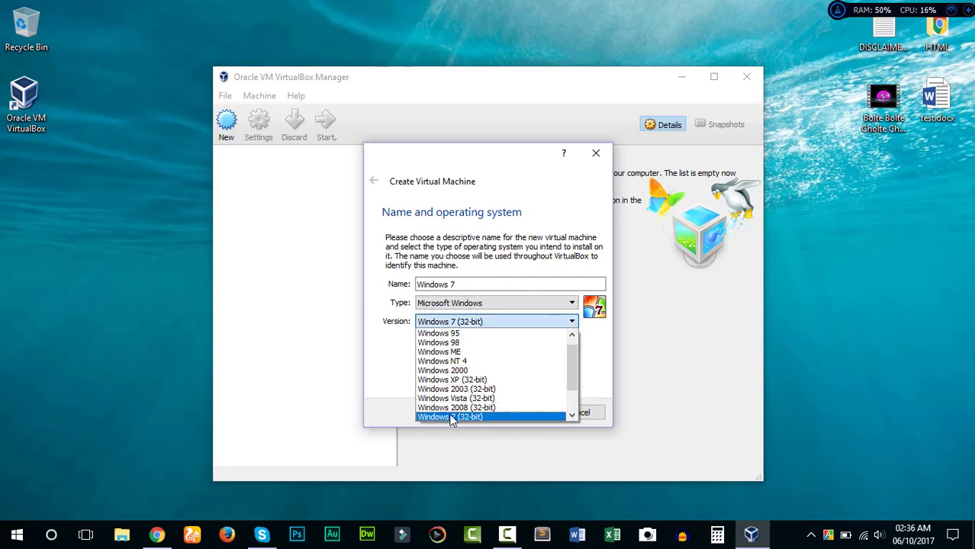
{"action": "scroll", "coordinate": [451, 420], "scroll_direction": "down", "scroll_amount": 1}
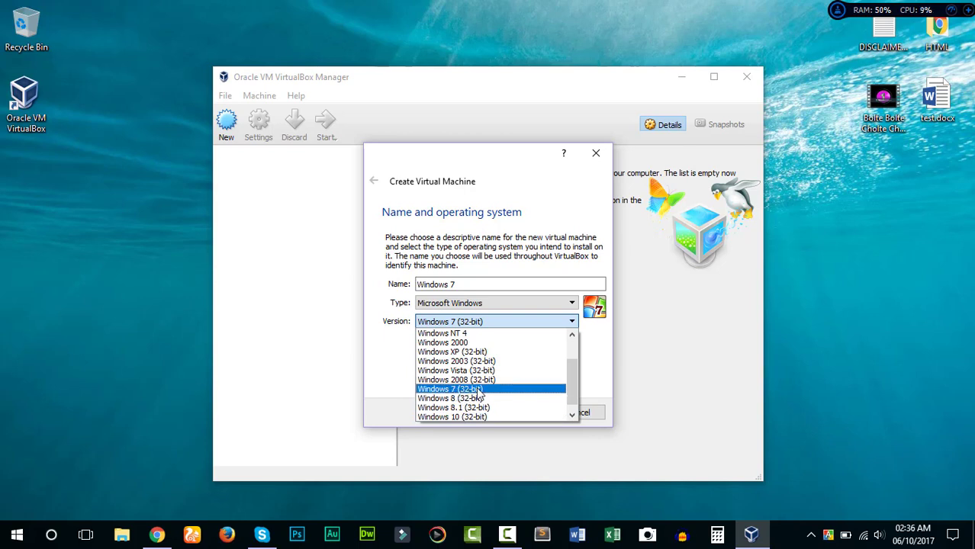
{"action": "left_click", "coordinate": [479, 392]}
{"action": "left_click", "coordinate": [536, 410]}
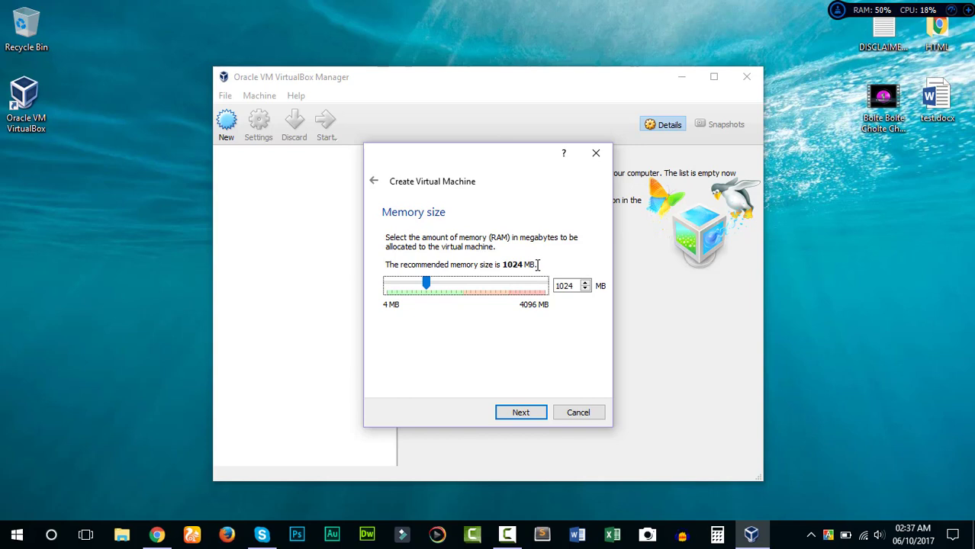
Step: Accept 1024 MB of memory and choose a new VDI virtual hard disk with dynamically allocated storage
{"action": "left_click", "coordinate": [537, 412]}
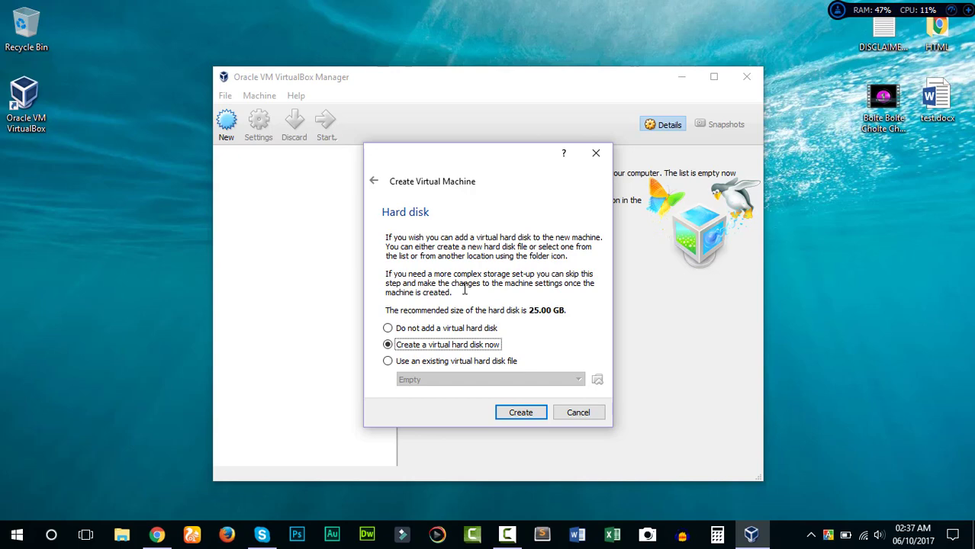
{"action": "left_click", "coordinate": [510, 416]}
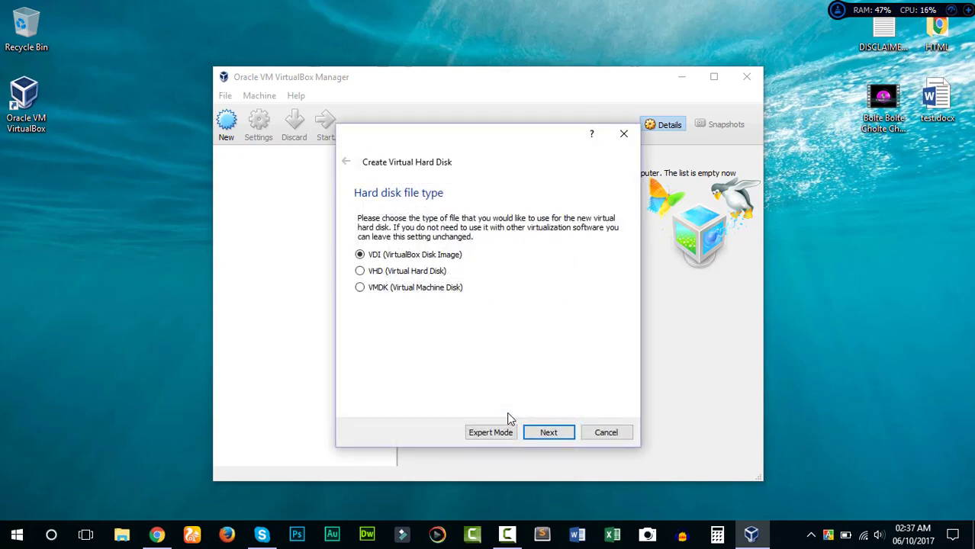
{"action": "left_click", "coordinate": [540, 435]}
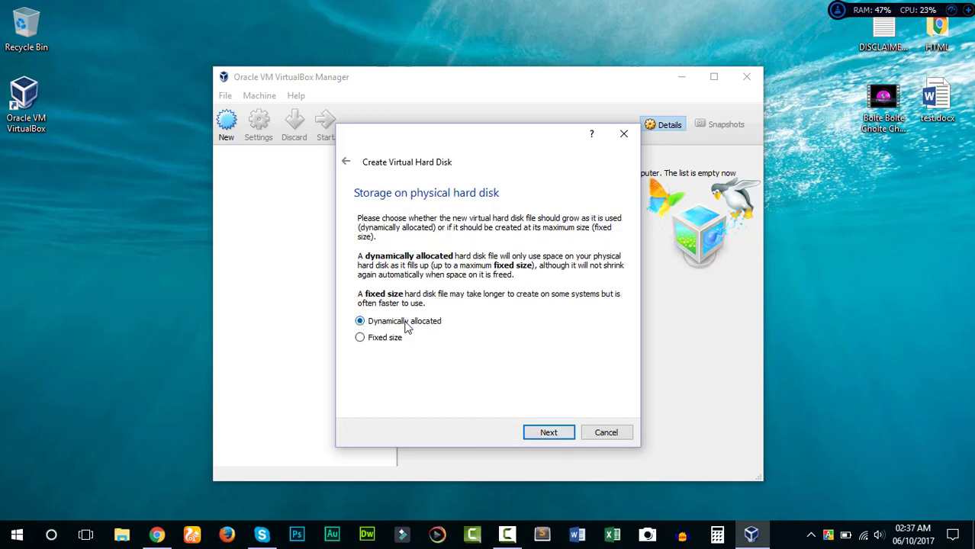
{"action": "left_click", "coordinate": [555, 432]}
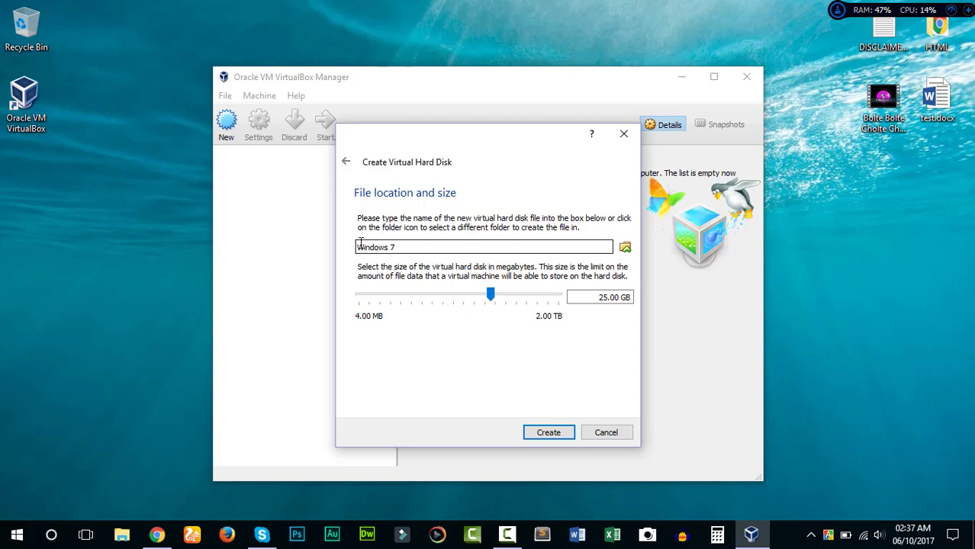
Step: Set the virtual hard disk's file location to E:\VBox\Windows 7\Windows 7.vdi
{"action": "left_click", "coordinate": [625, 249]}
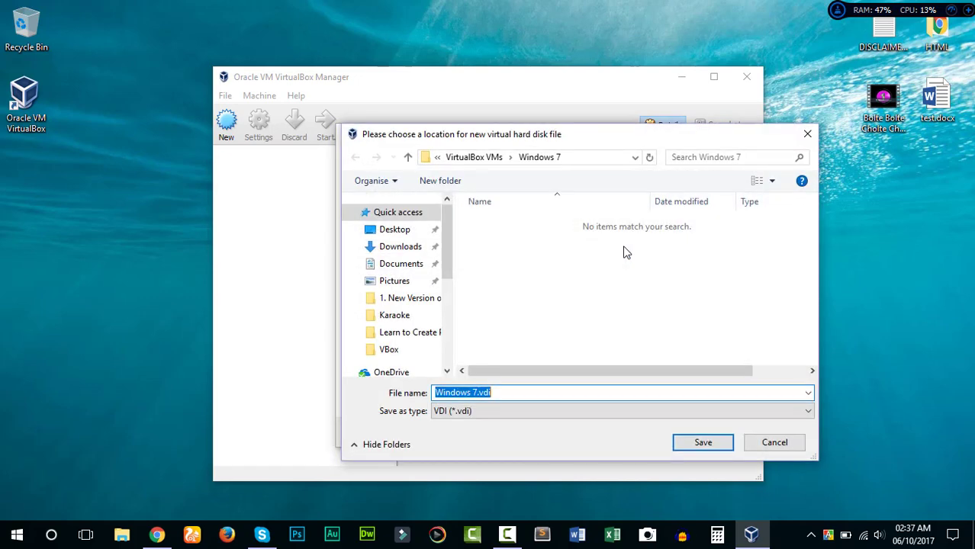
{"action": "scroll", "coordinate": [449, 305], "scroll_direction": "down", "scroll_amount": 5}
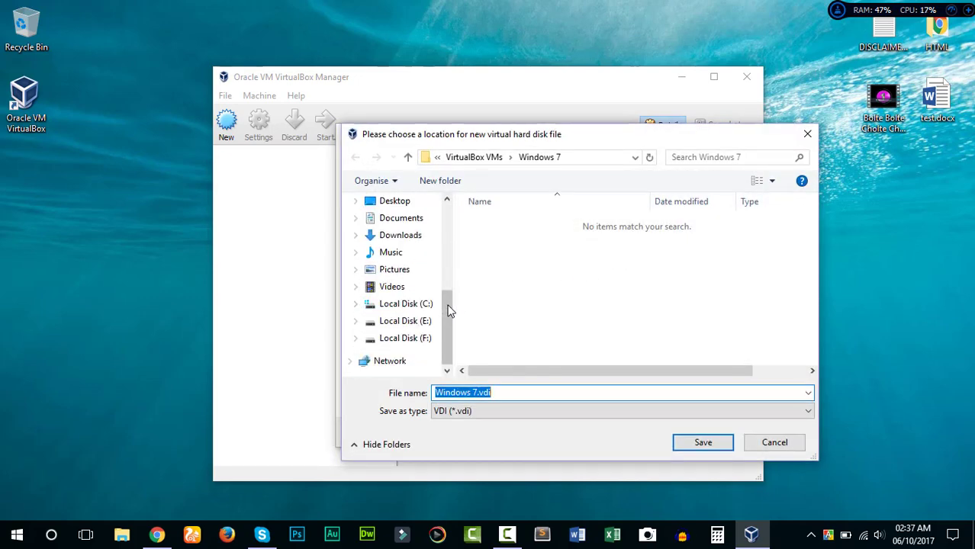
{"action": "left_click", "coordinate": [422, 321]}
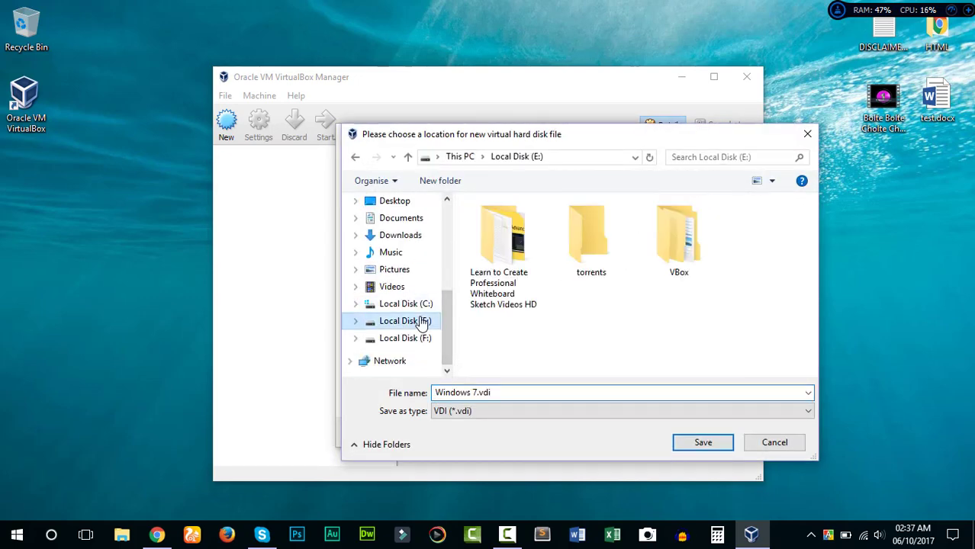
{"action": "double_click", "coordinate": [692, 257]}
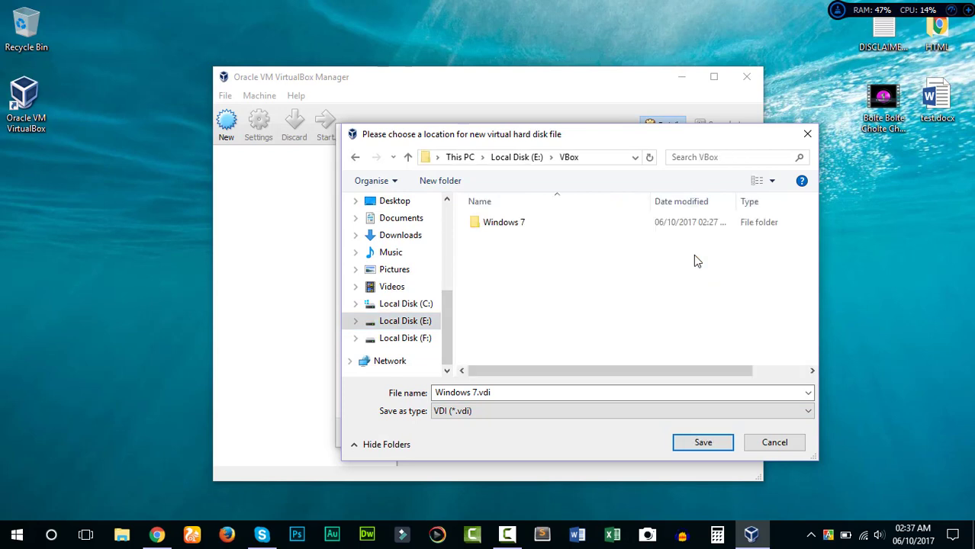
{"action": "double_click", "coordinate": [545, 223]}
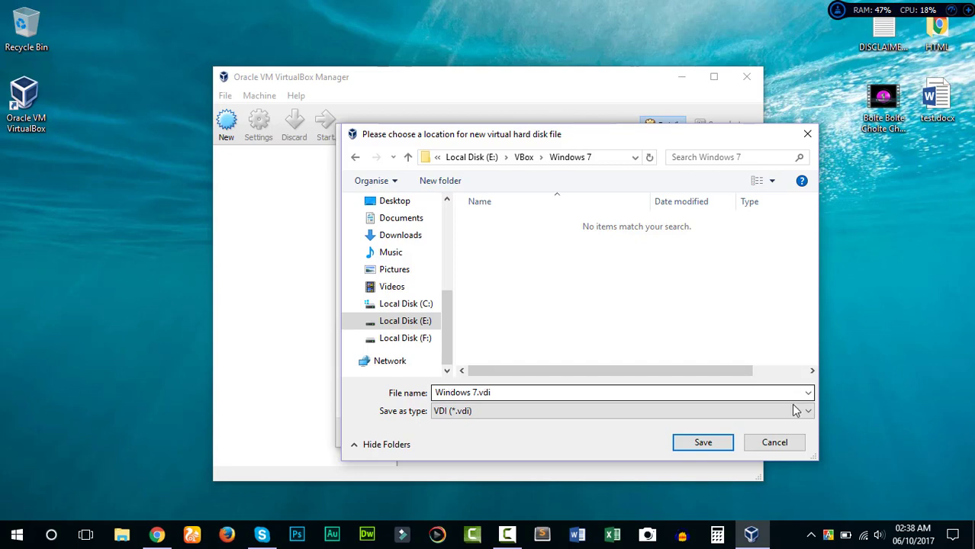
{"action": "left_click", "coordinate": [718, 443]}
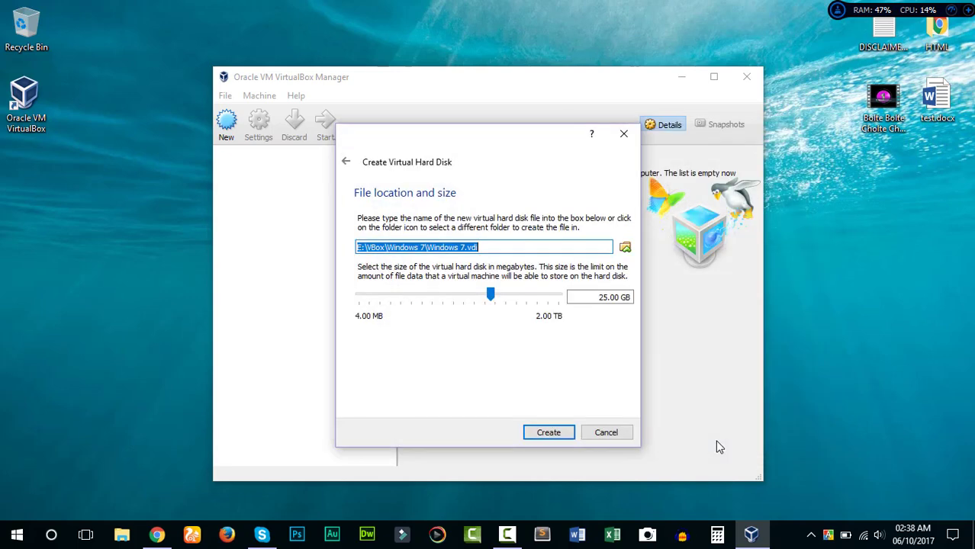
Step: Keep the virtual hard disk size at 25.00 GB and create the disk with its virtual machine
{"action": "left_click", "coordinate": [373, 247]}
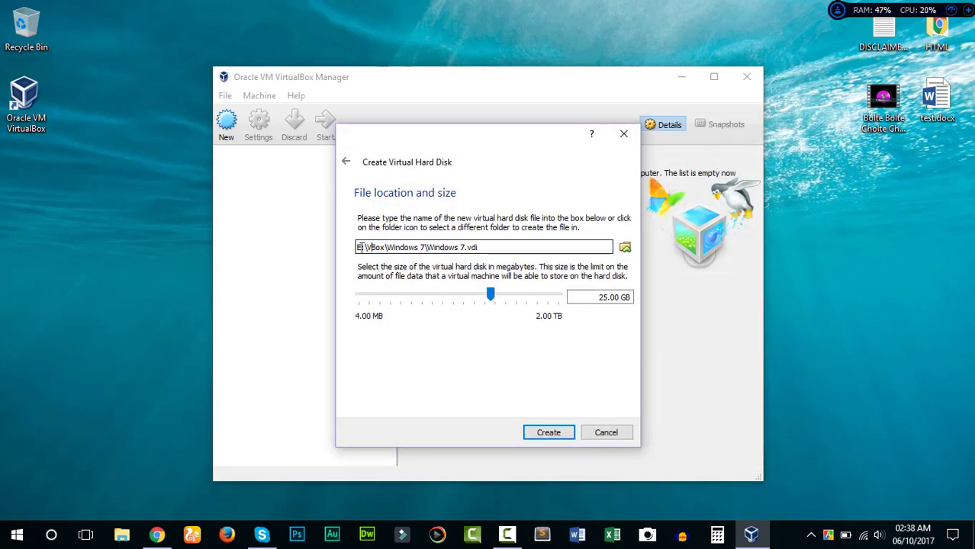
{"action": "left_click_drag", "start_coordinate": [361, 247], "coordinate": [488, 248]}
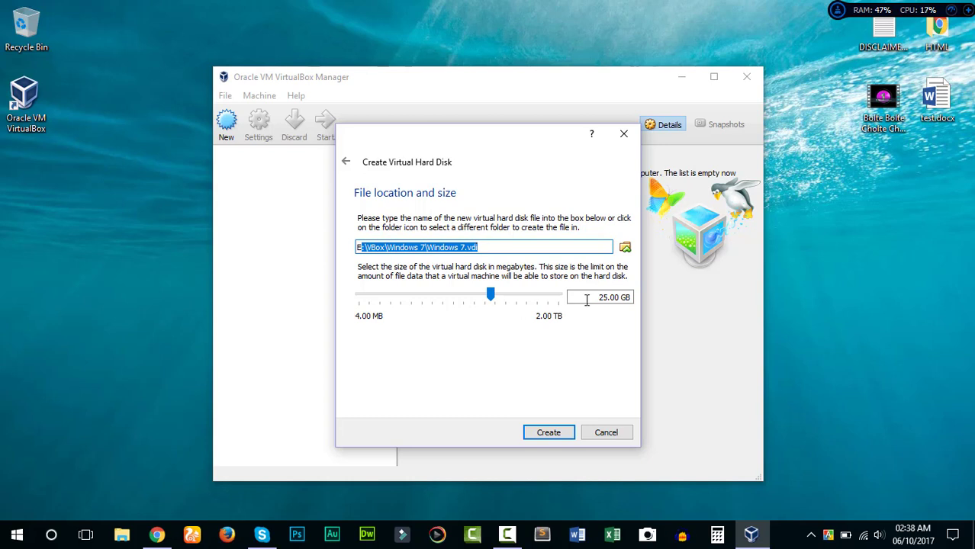
{"action": "left_click_drag", "start_coordinate": [587, 299], "coordinate": [631, 292]}
{"action": "left_click", "coordinate": [632, 298]}
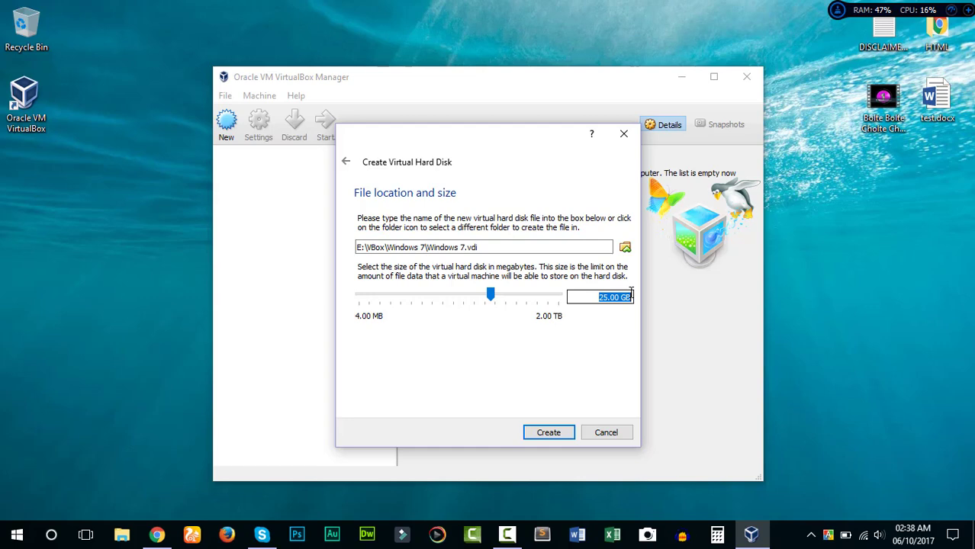
{"action": "left_click", "coordinate": [622, 294]}
{"action": "left_click", "coordinate": [562, 433]}
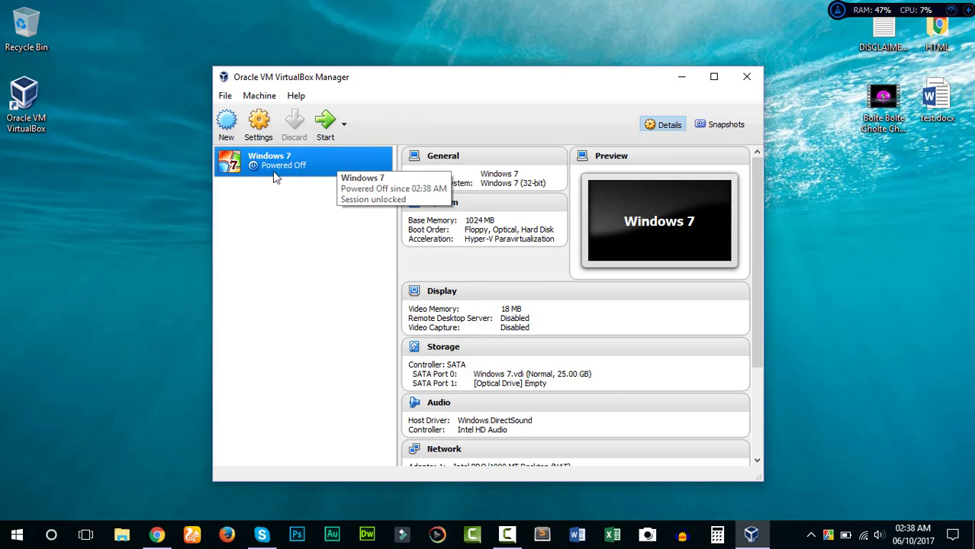
Step: Add an optical drive holding Windows 7 Ultimate SP1 (32 Bit).iso to the SATA controller in the Windows 7 machine's storage settings
{"action": "left_click", "coordinate": [262, 137]}
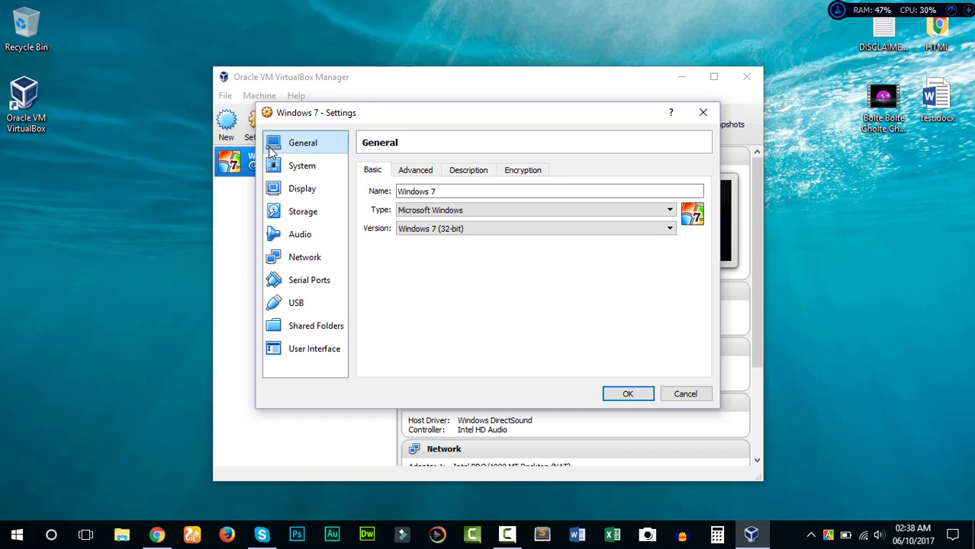
{"action": "left_click", "coordinate": [281, 213]}
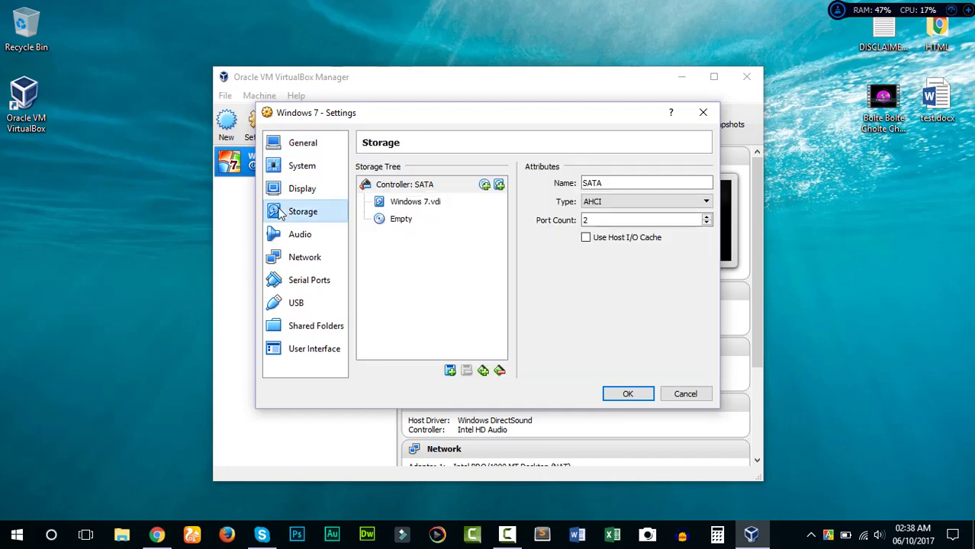
{"action": "left_click", "coordinate": [486, 187]}
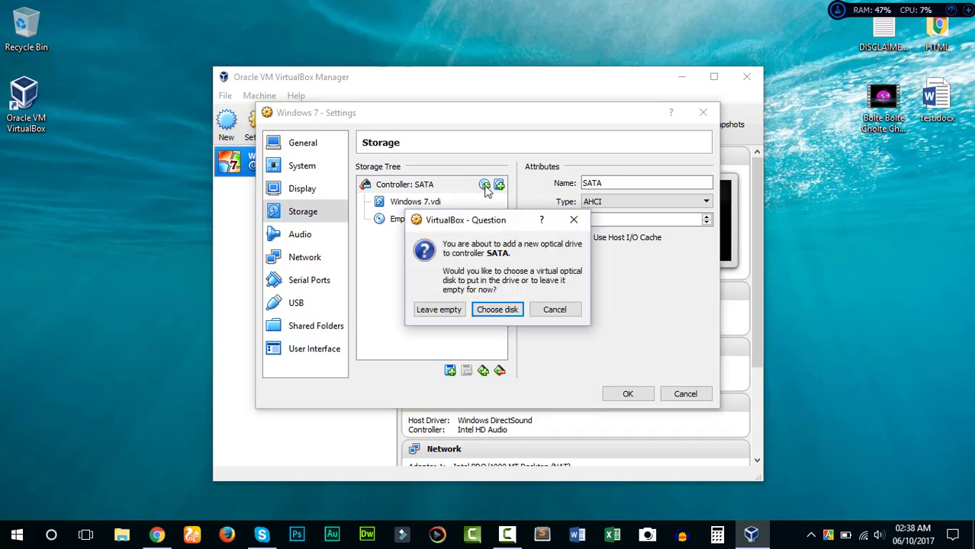
{"action": "left_click", "coordinate": [497, 310]}
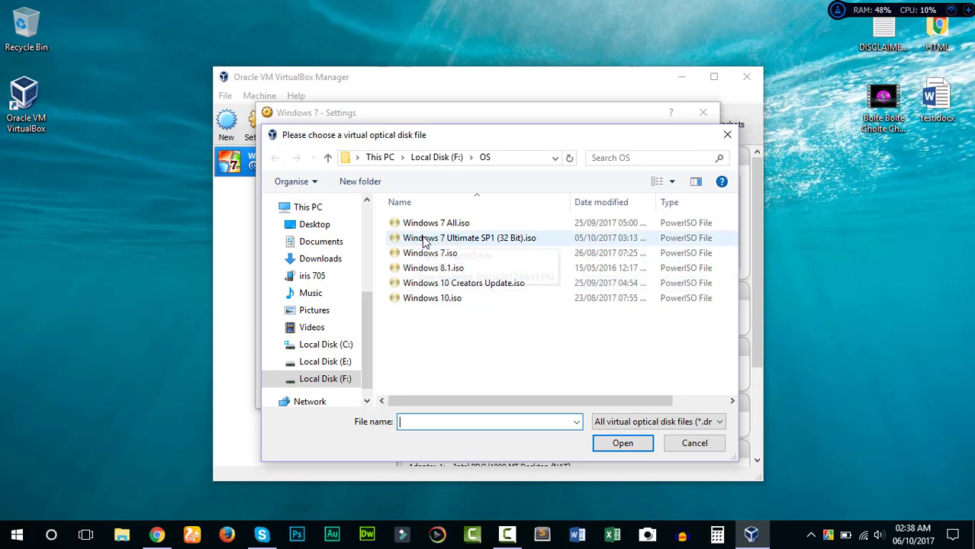
{"action": "double_click", "coordinate": [531, 240]}
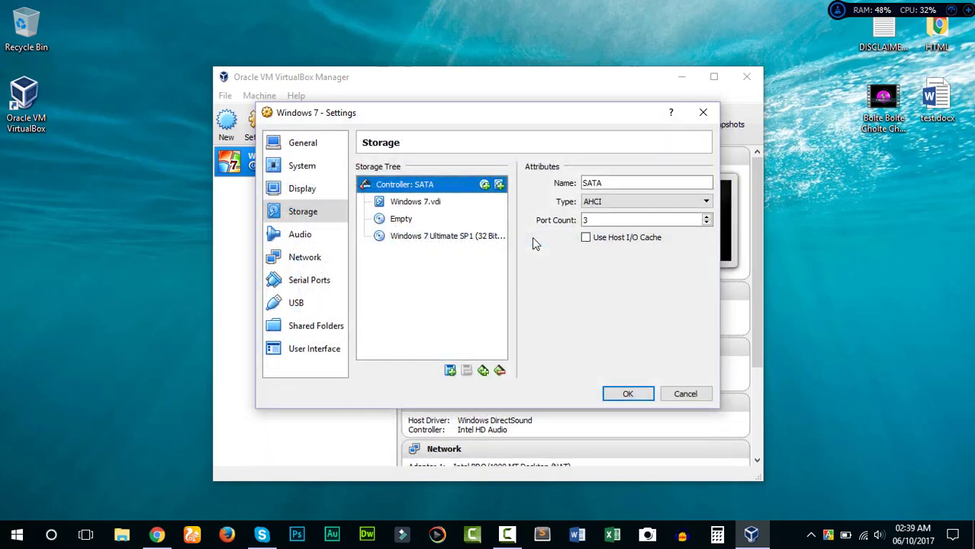
{"action": "left_click", "coordinate": [433, 238]}
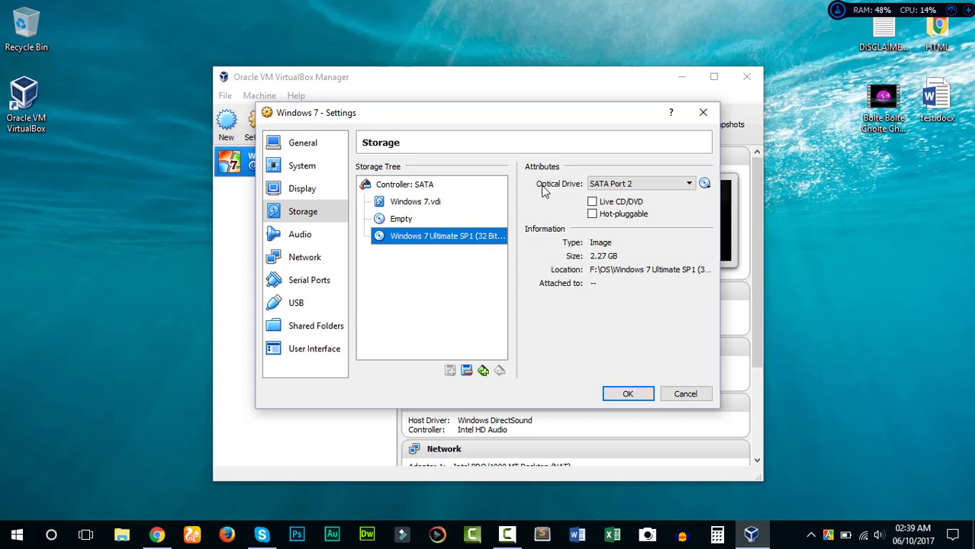
{"action": "left_click", "coordinate": [595, 185]}
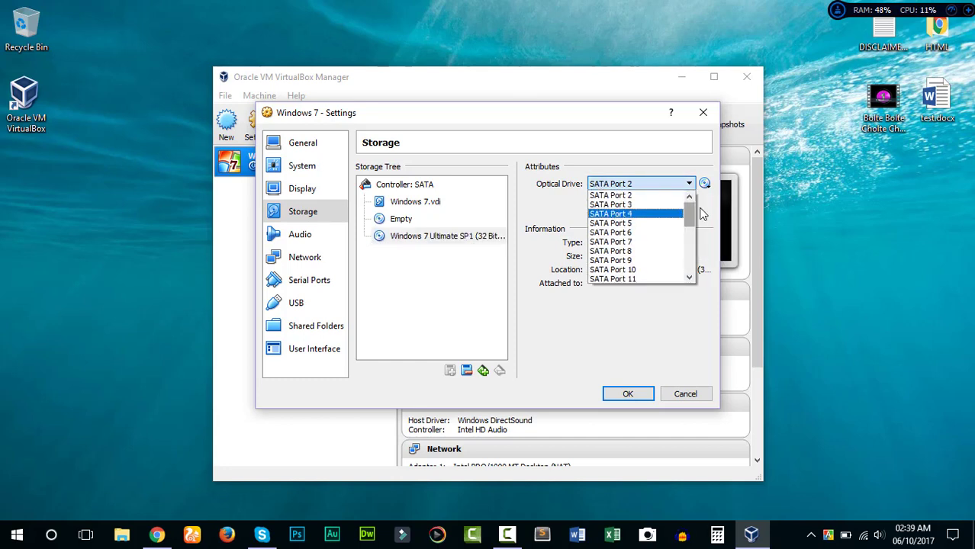
{"action": "left_click", "coordinate": [666, 186]}
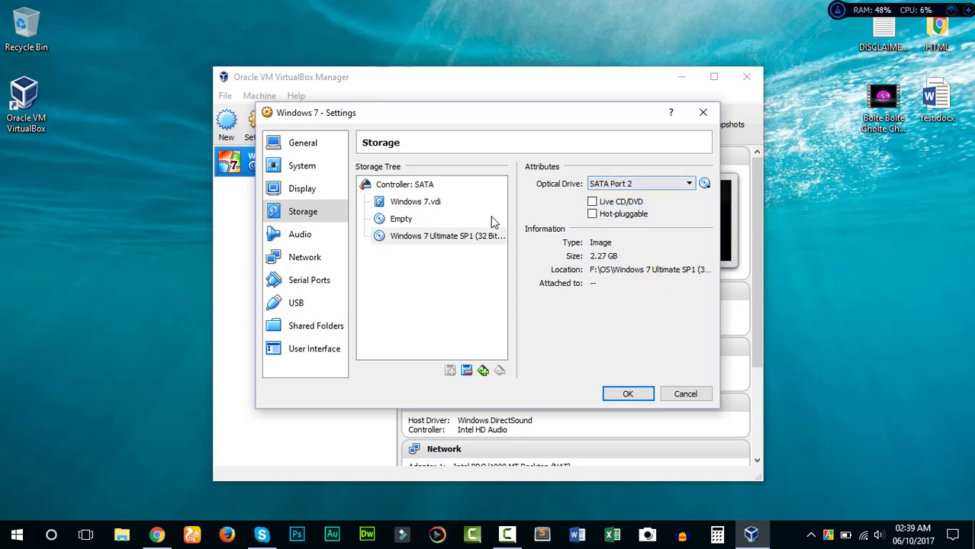
Step: Remove the empty optical drive from the SATA controller
{"action": "left_click", "coordinate": [403, 220]}
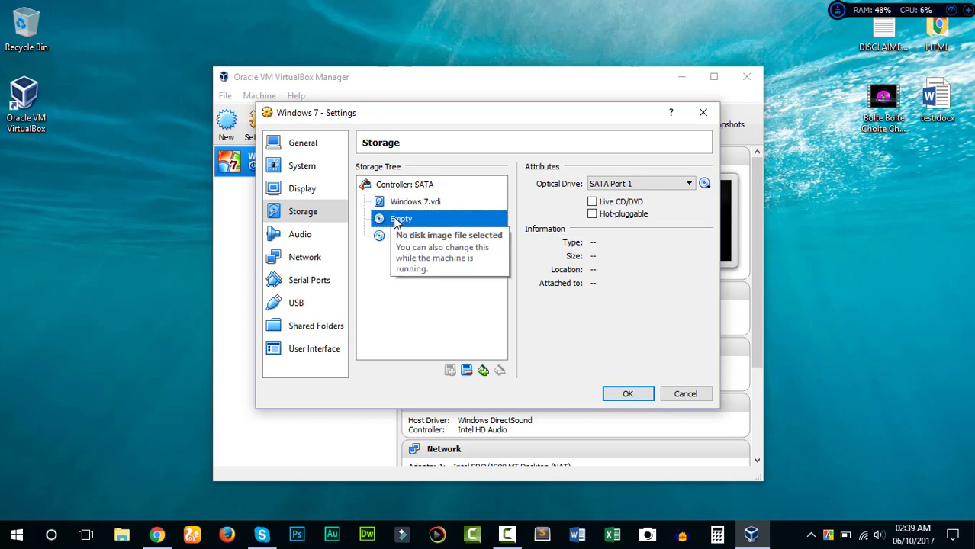
{"action": "right_click", "coordinate": [395, 219]}
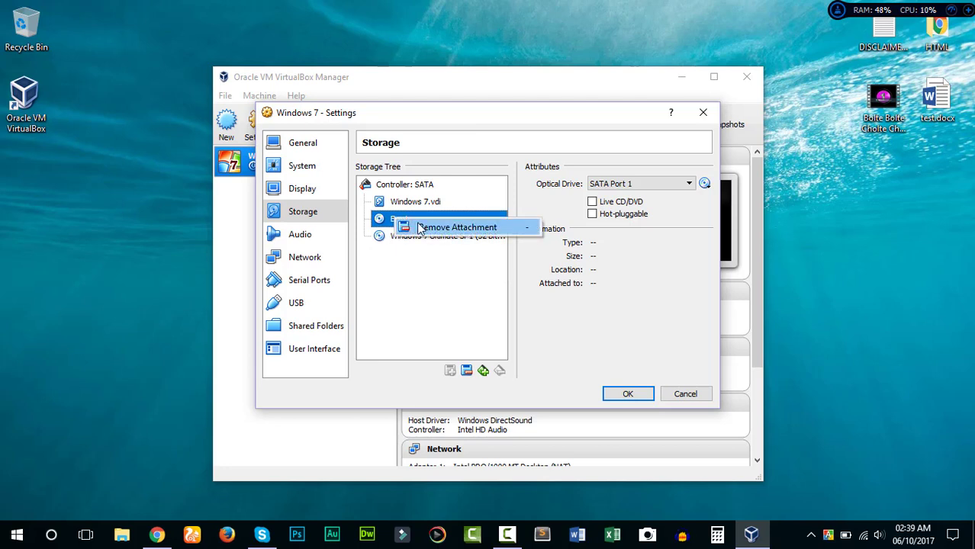
{"action": "left_click", "coordinate": [420, 227]}
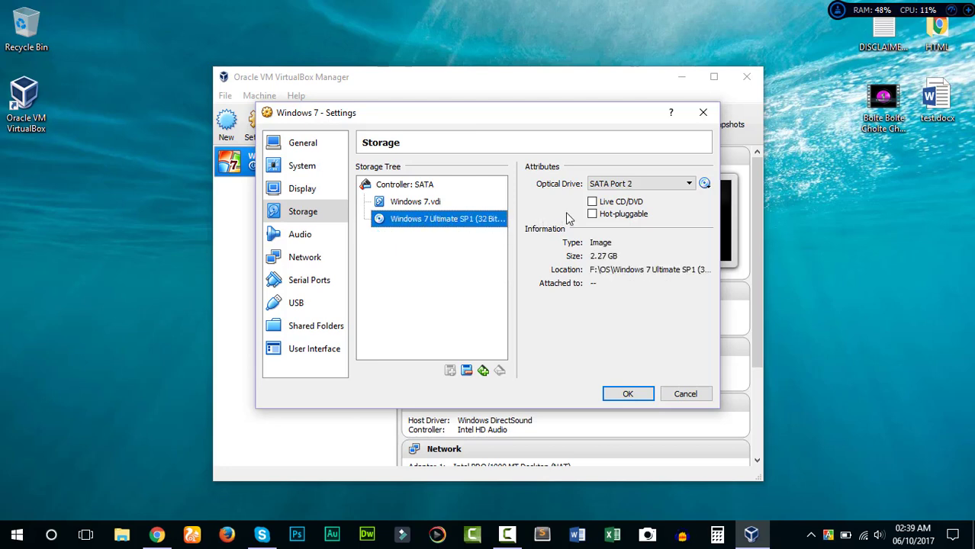
Step: Assign the optical drive with the Windows 7 Ultimate image to SATA Port 1 and save the machine's settings
{"action": "left_click", "coordinate": [602, 186]}
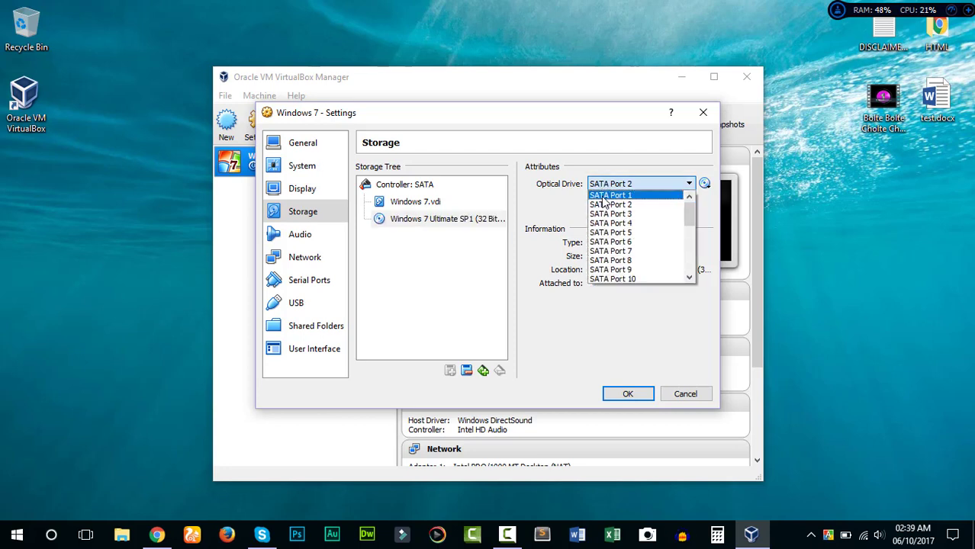
{"action": "left_click", "coordinate": [604, 196]}
{"action": "left_click", "coordinate": [409, 266]}
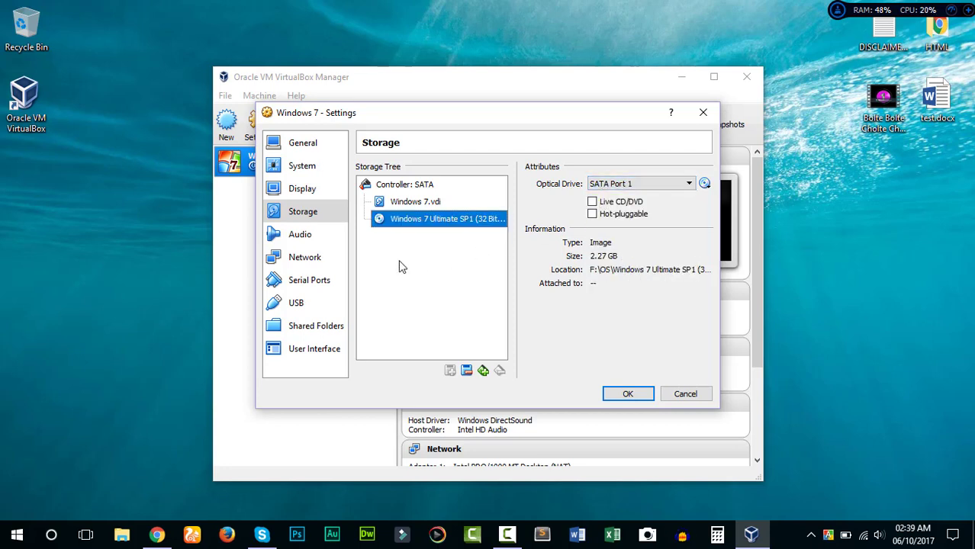
{"action": "left_click", "coordinate": [402, 204]}
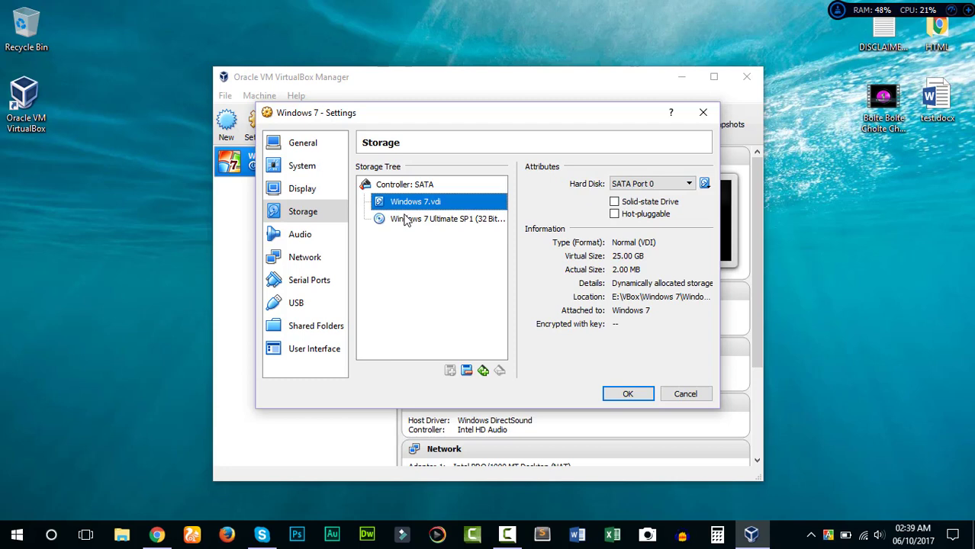
{"action": "left_click", "coordinate": [404, 217]}
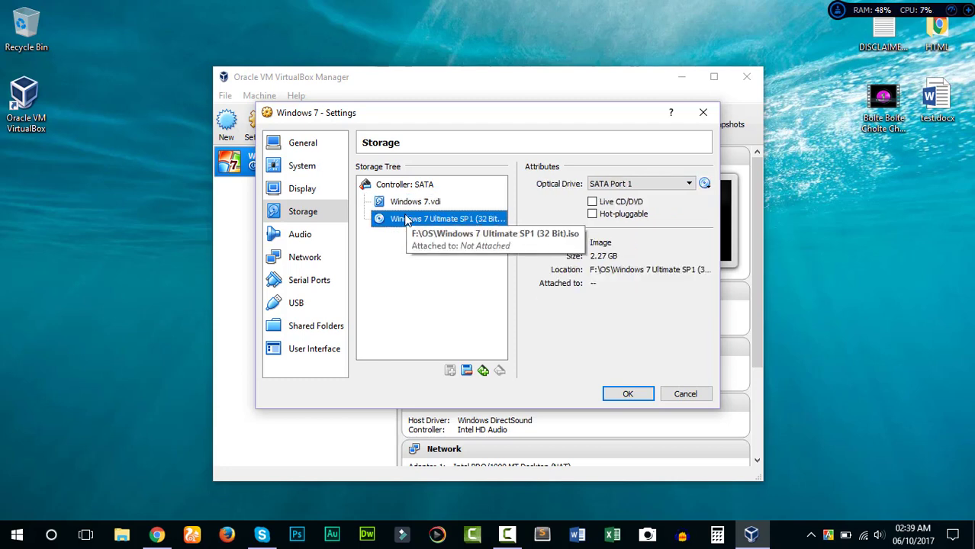
{"action": "left_click", "coordinate": [308, 146]}
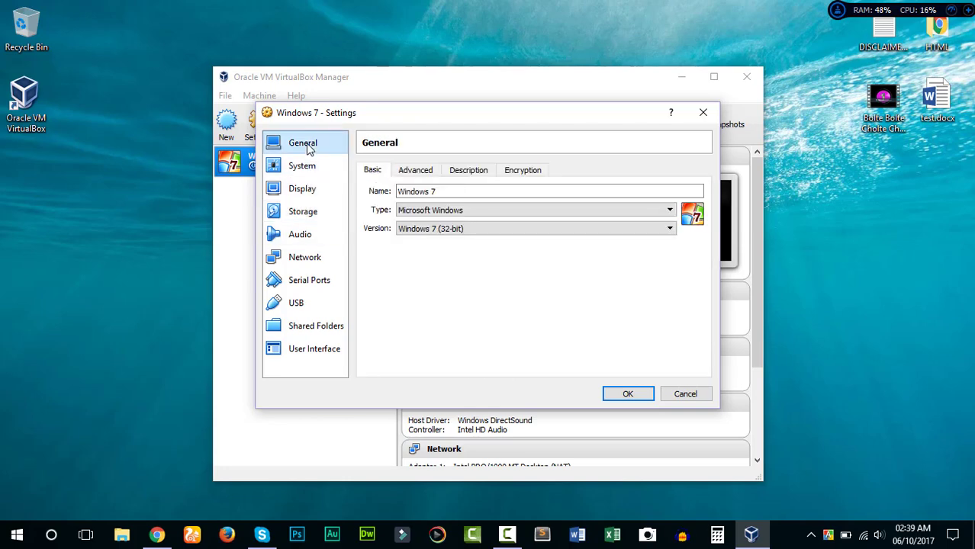
{"action": "left_click", "coordinate": [627, 394]}
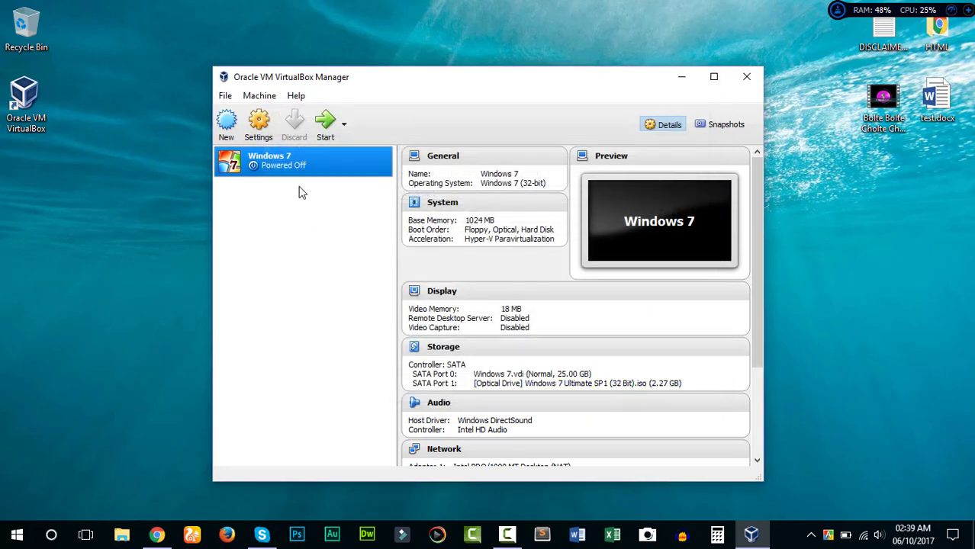
Step: Start the Windows 7 virtual machine and adjust its window size to the guest display
{"action": "left_click", "coordinate": [325, 128]}
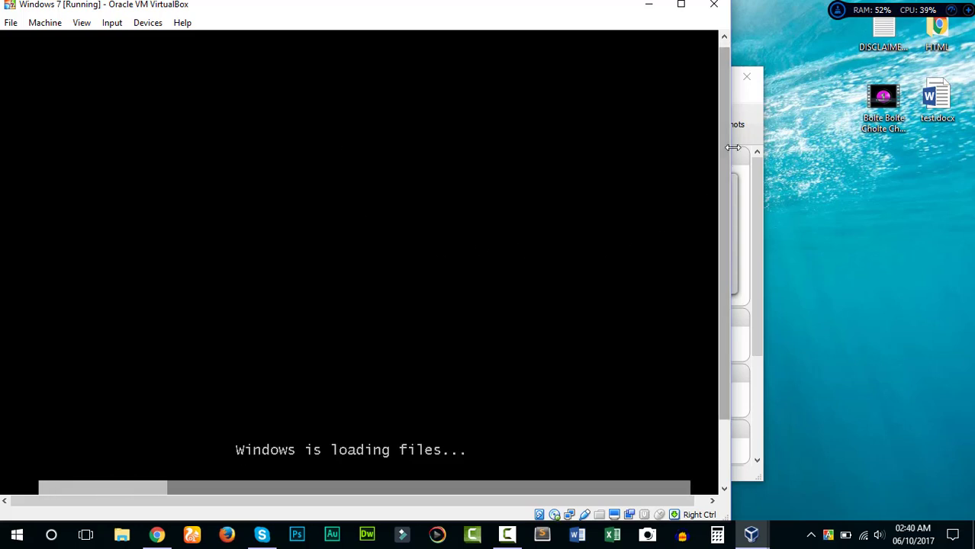
{"action": "left_click_drag", "start_coordinate": [724, 153], "coordinate": [703, 112]}
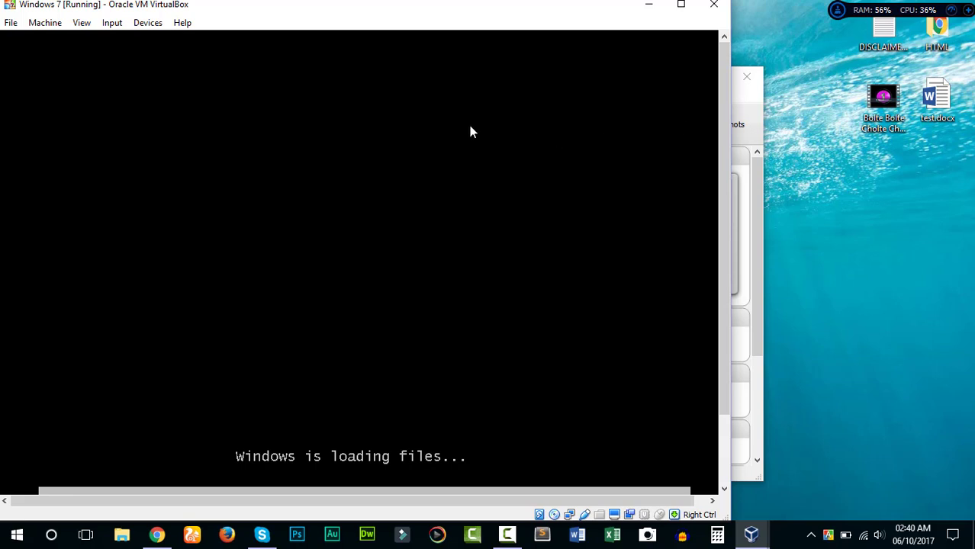
{"action": "left_click", "coordinate": [82, 23]}
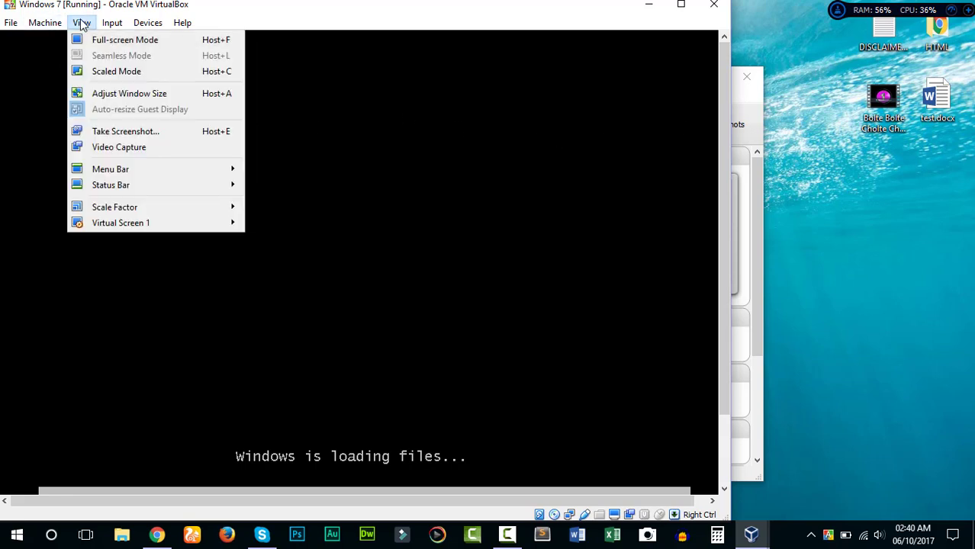
{"action": "left_click", "coordinate": [109, 94]}
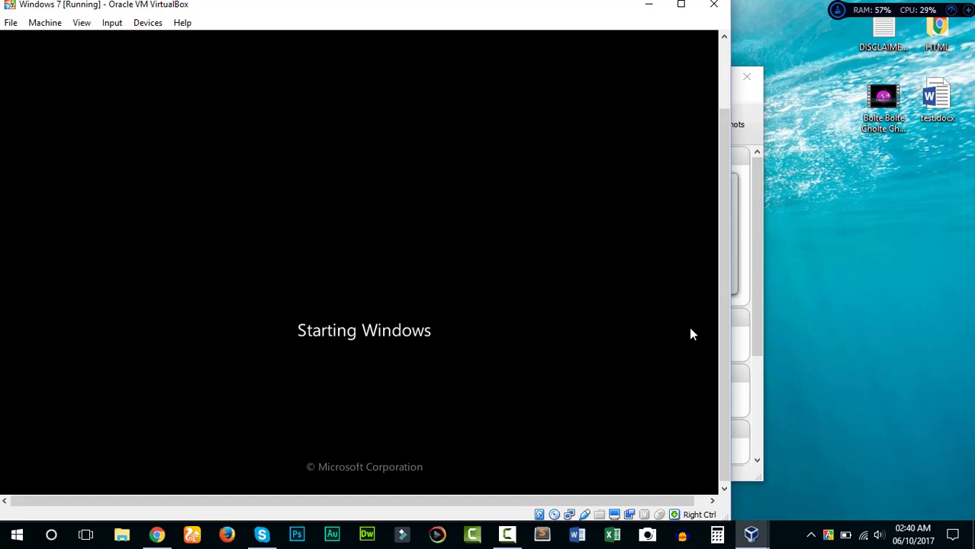
{"action": "mouse_move", "coordinate": [762, 537]}
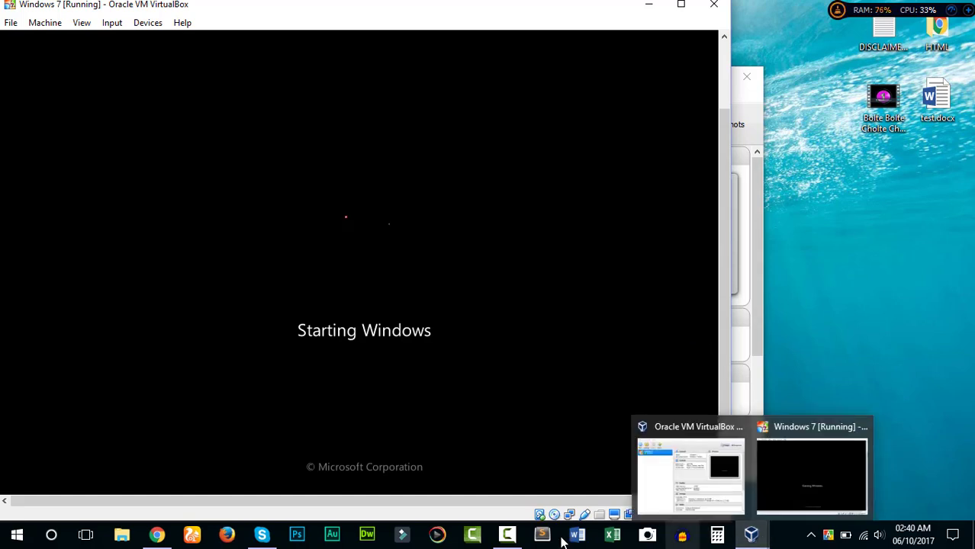
{"action": "left_click", "coordinate": [507, 536]}
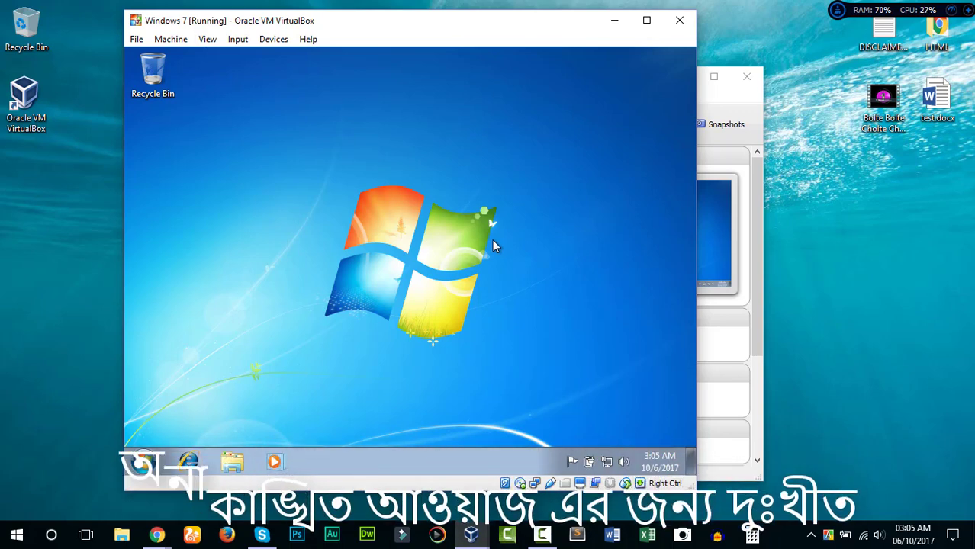
Step: Open Computer in the guest's Windows Explorer and examine the local disk C and the CD drive
{"action": "left_click", "coordinate": [237, 461]}
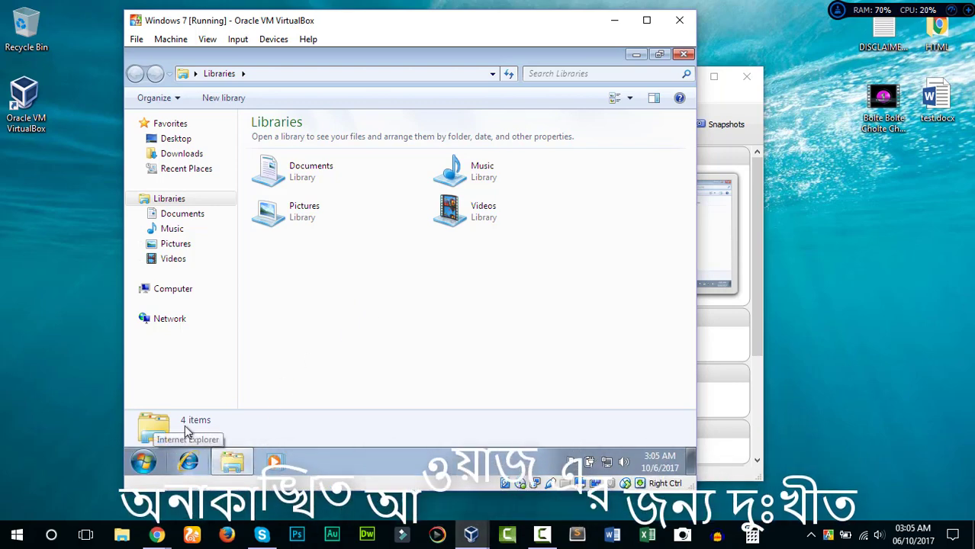
{"action": "left_click", "coordinate": [159, 294]}
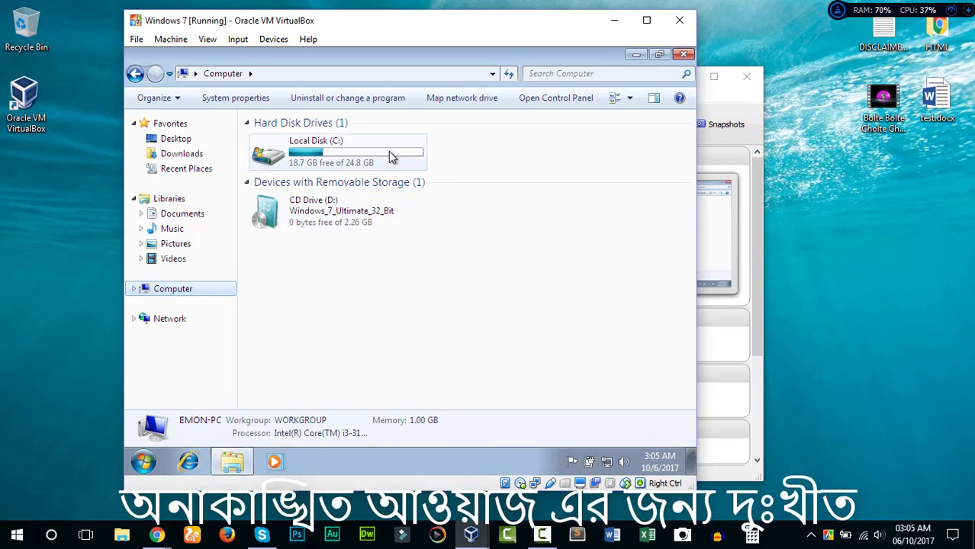
{"action": "left_click", "coordinate": [347, 168]}
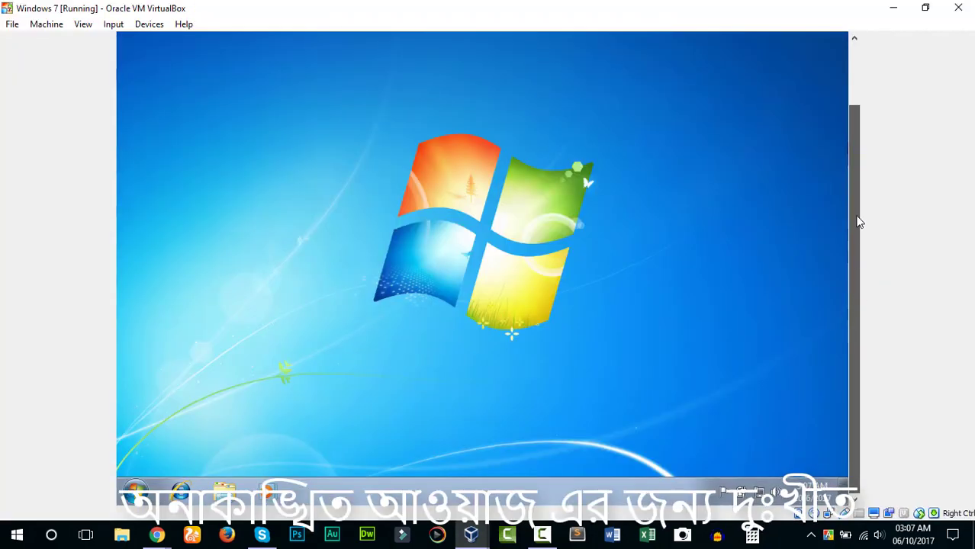
Step: Shut down the Windows 7 guest system from within the virtual machine
{"action": "left_click_drag", "start_coordinate": [858, 222], "coordinate": [892, 396]}
{"action": "left_click_drag", "start_coordinate": [371, 115], "coordinate": [599, 325]}
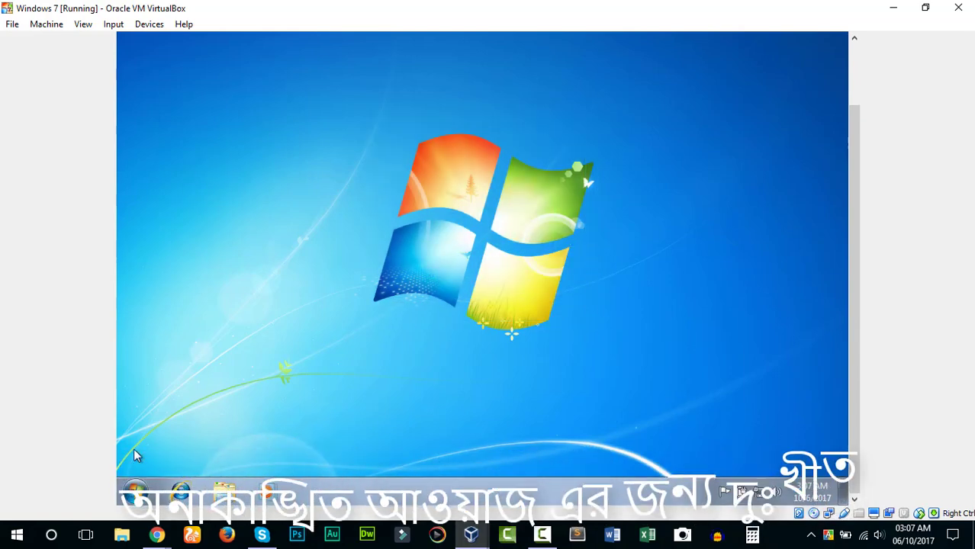
{"action": "left_click", "coordinate": [134, 490]}
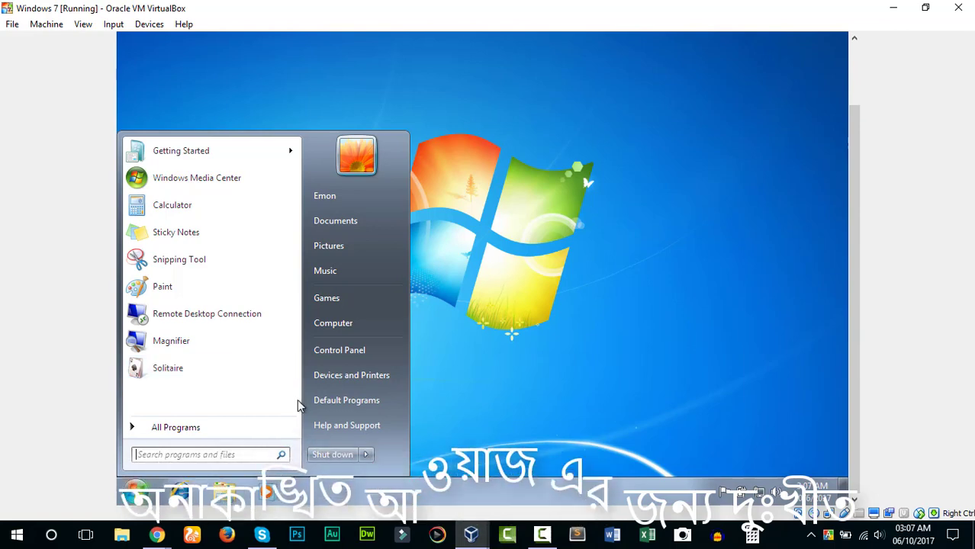
{"action": "left_click", "coordinate": [341, 458]}
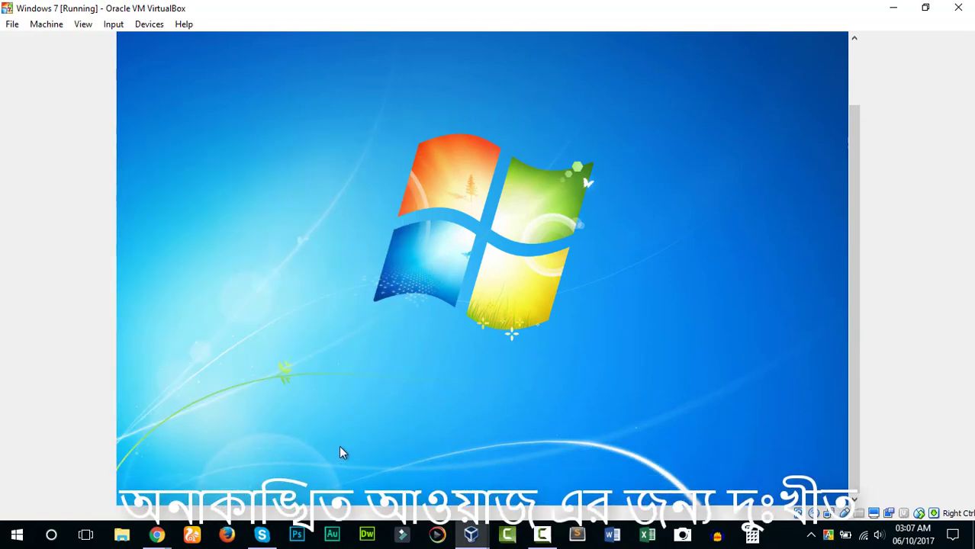